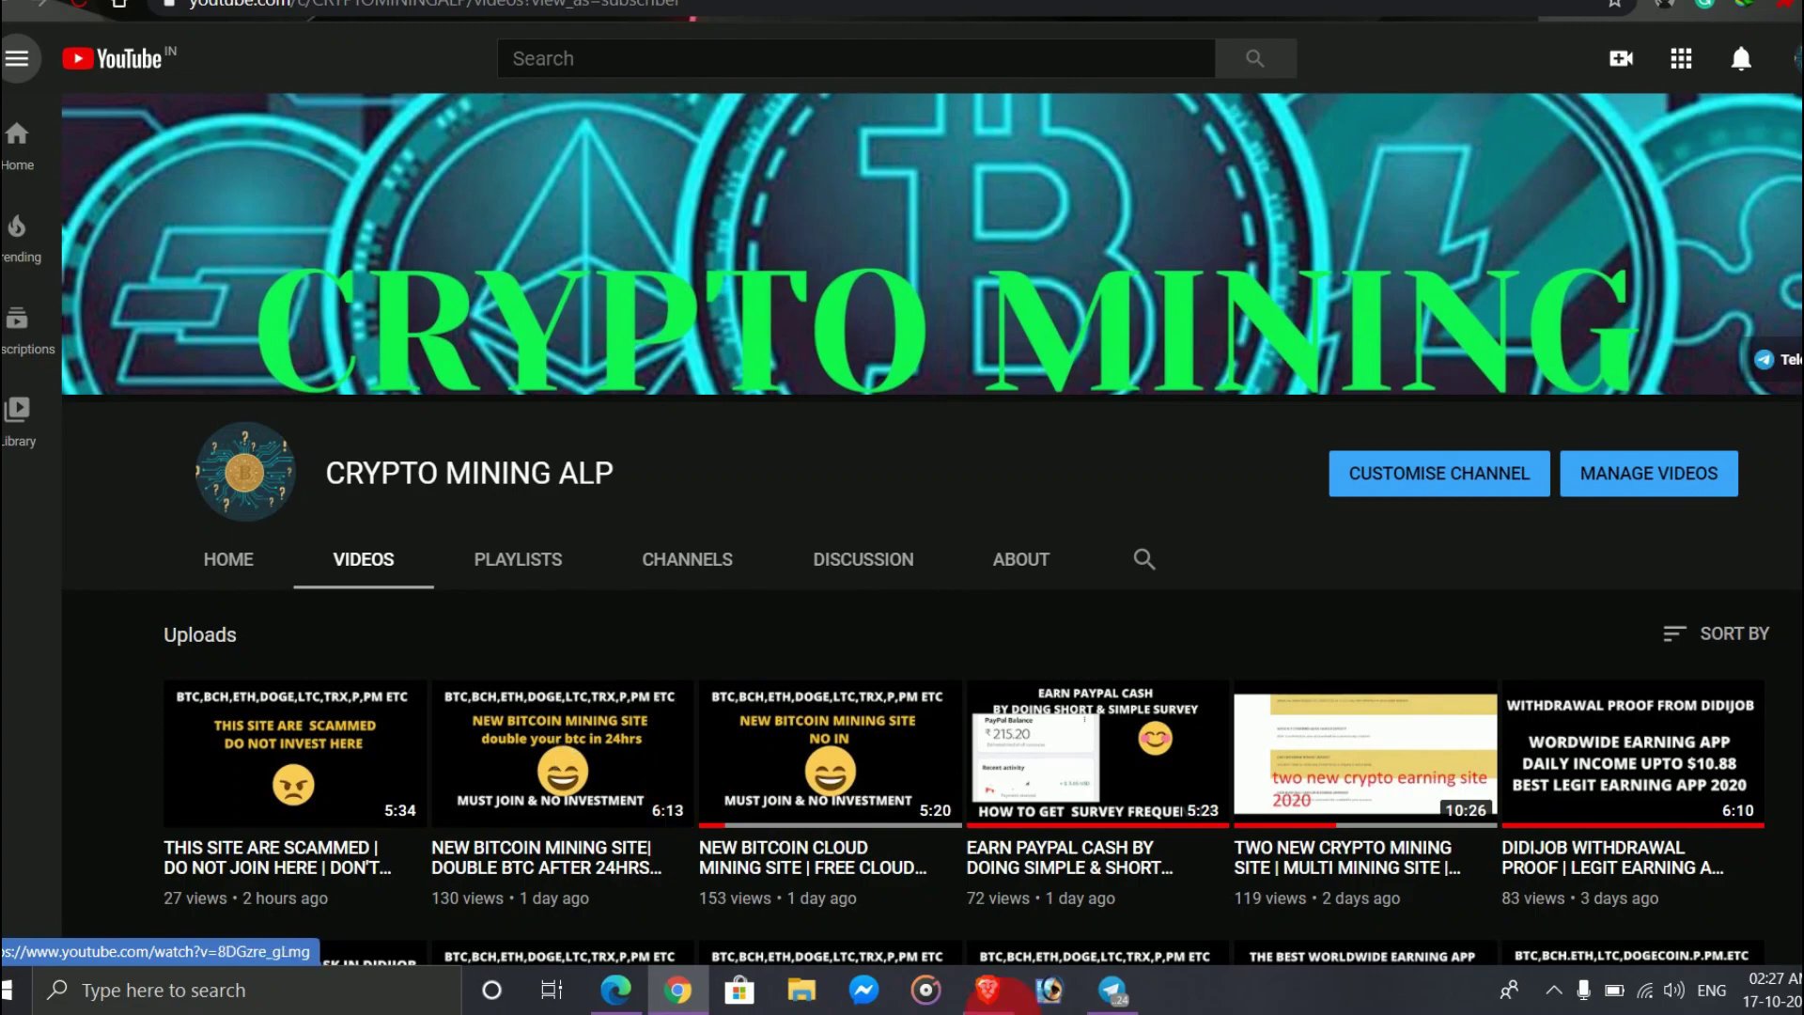
# Review Bugamining's withdrawal history with the pending 0.00050622 withdrawal, then return to the dashboard.
pyautogui.click(983, 993)
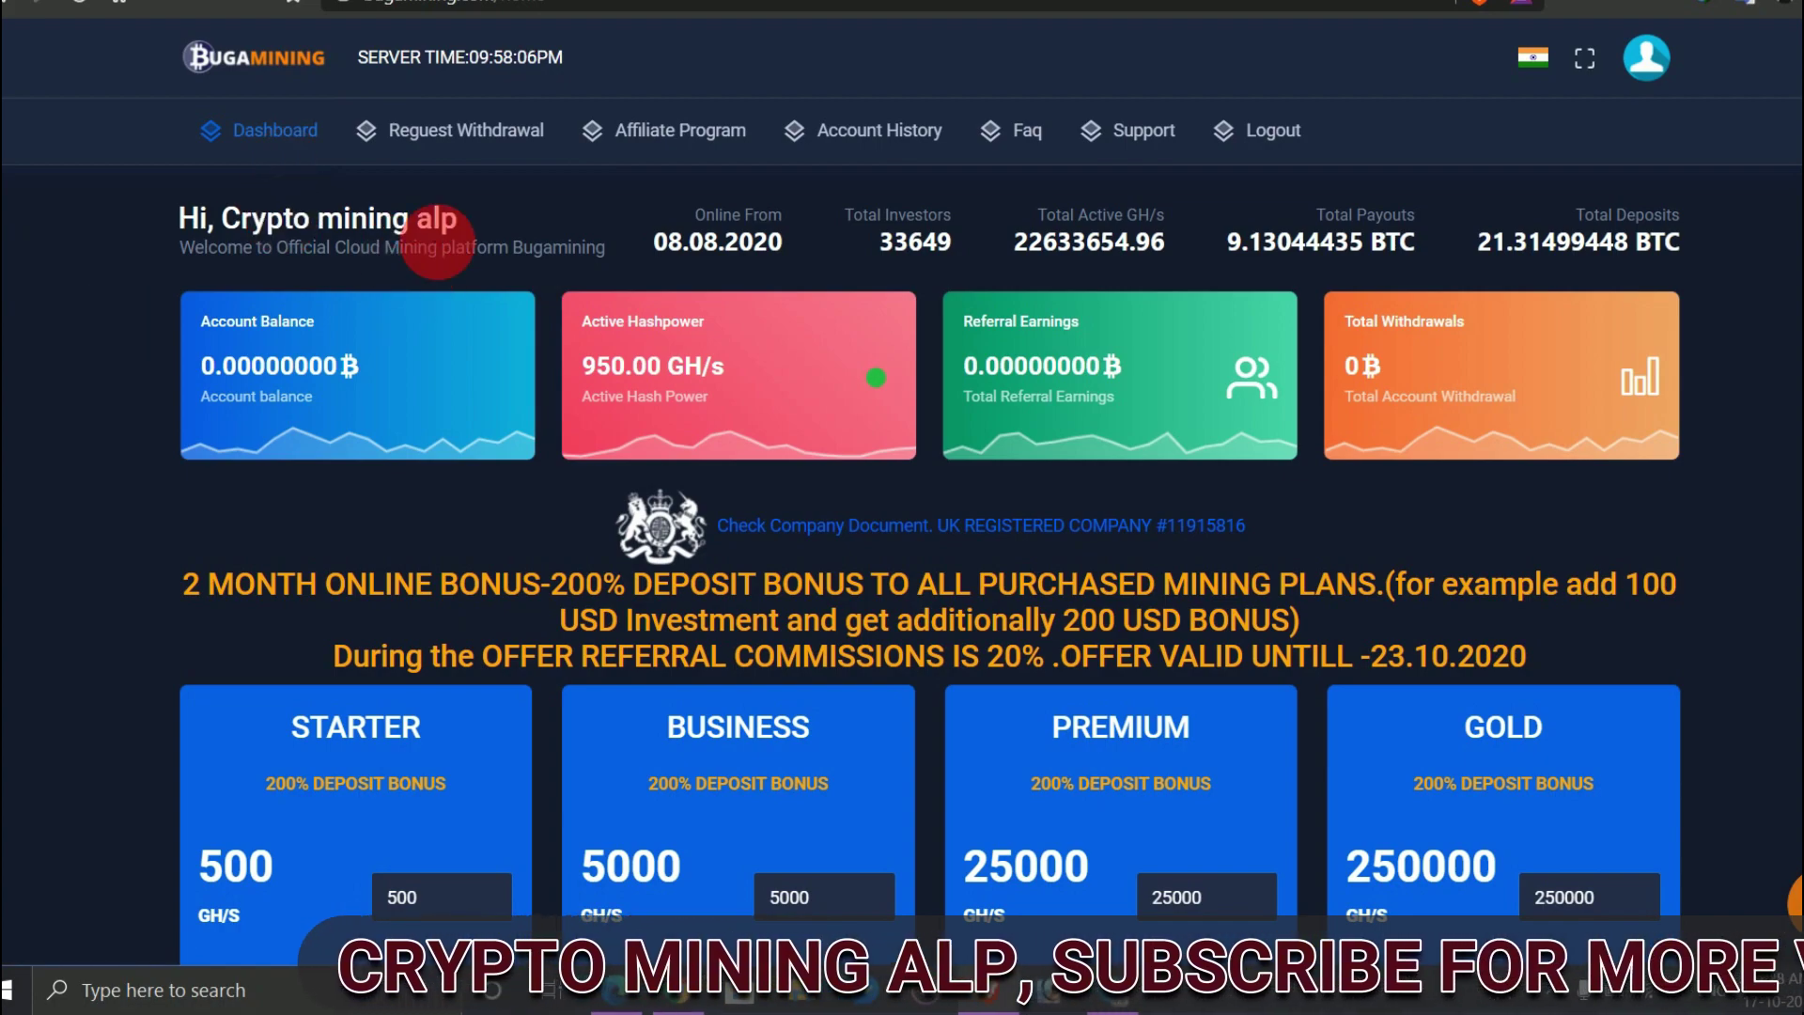
pyautogui.click(412, 148)
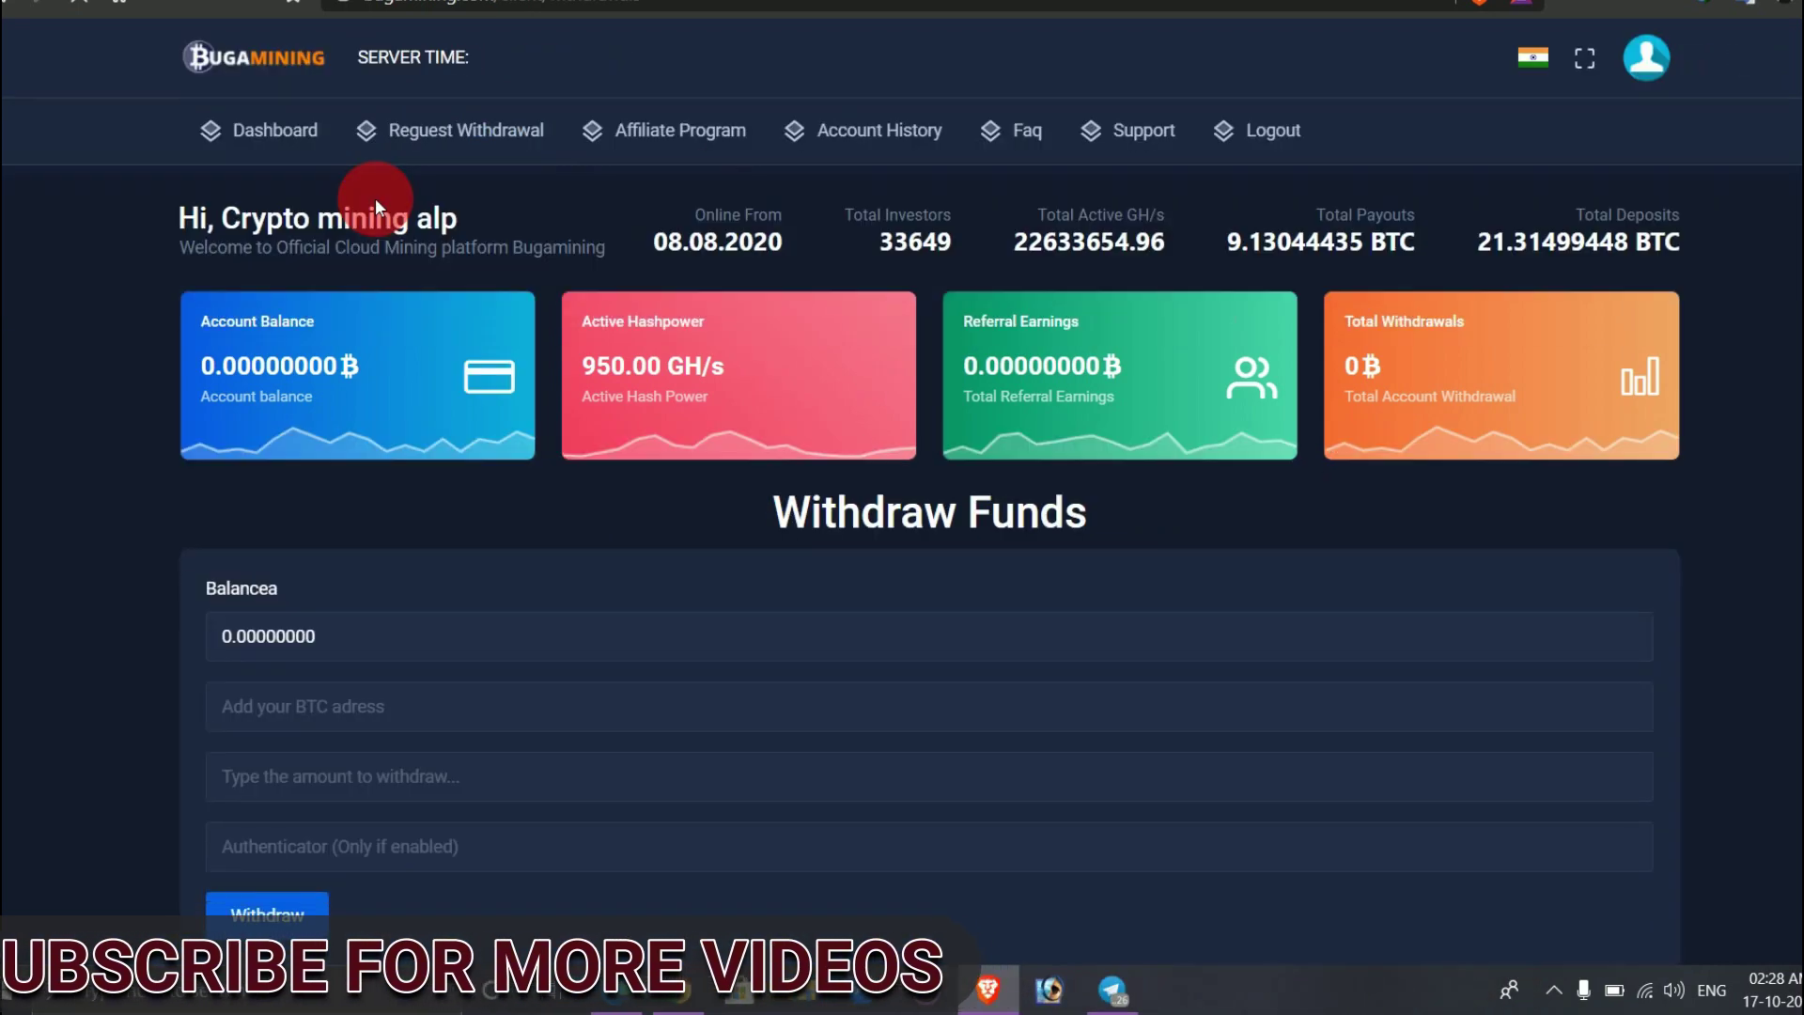
pyautogui.scroll(-3, 376, 206)
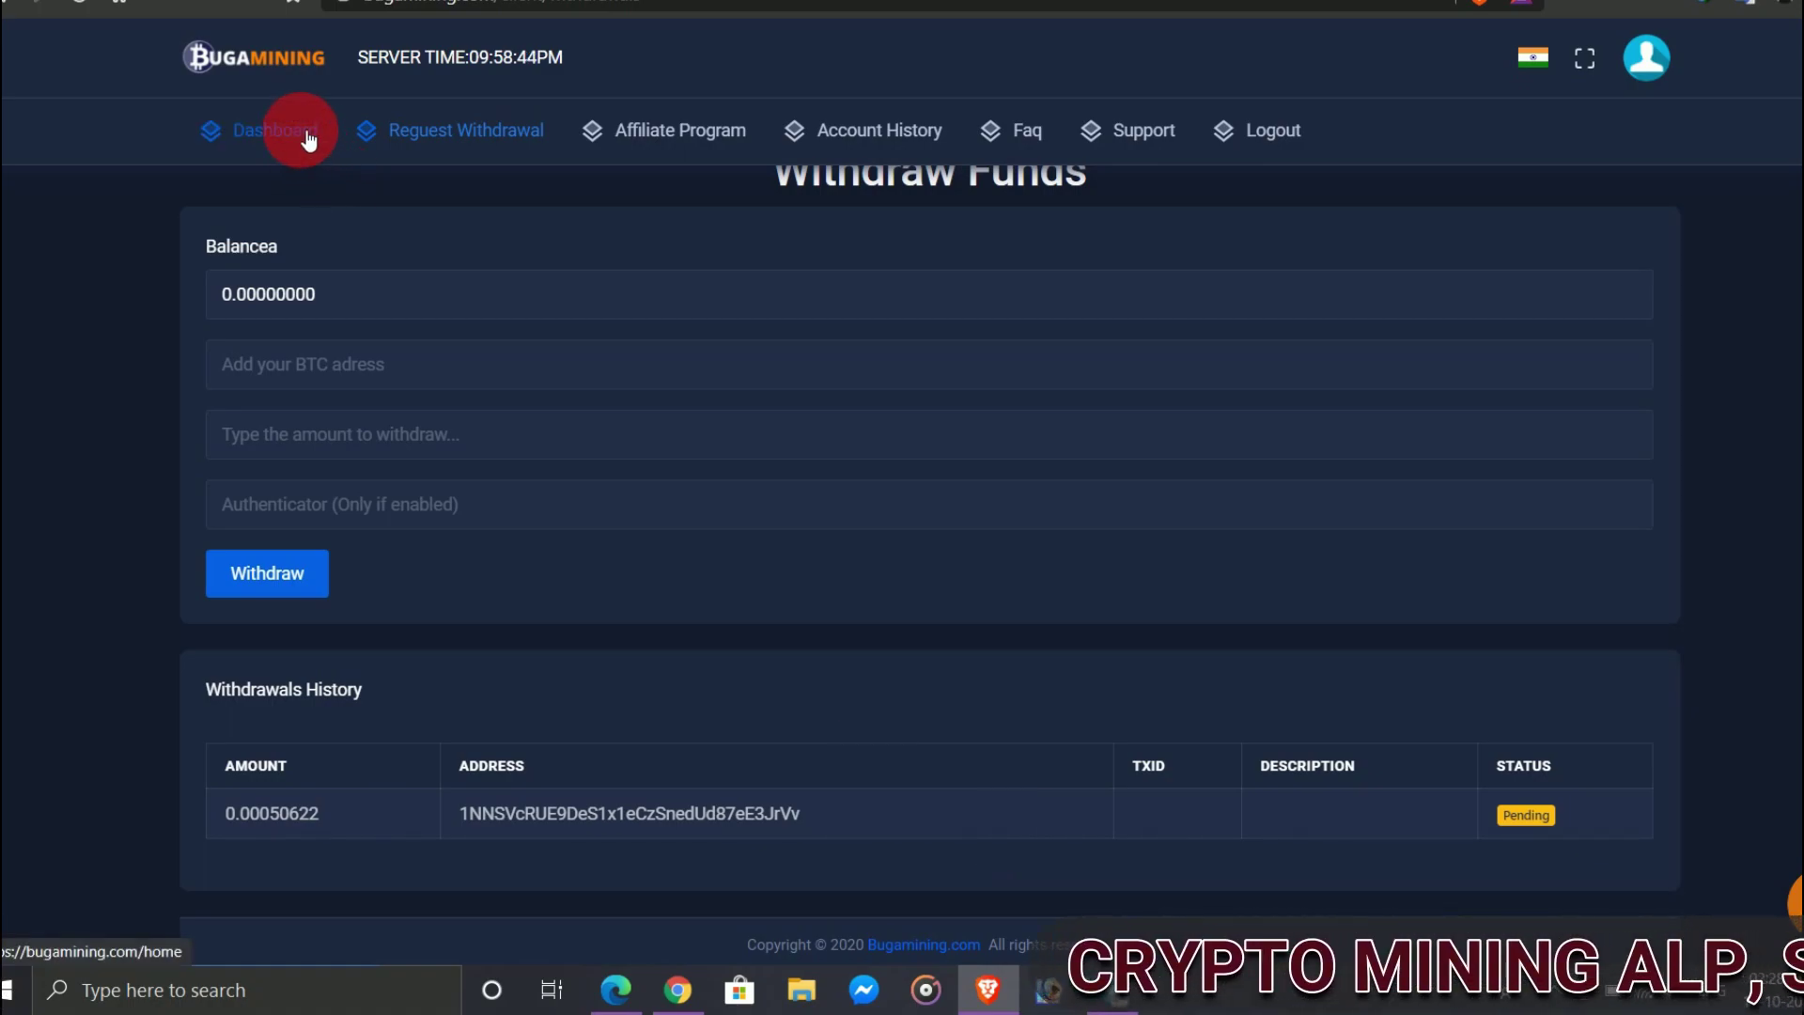
pyautogui.click(274, 129)
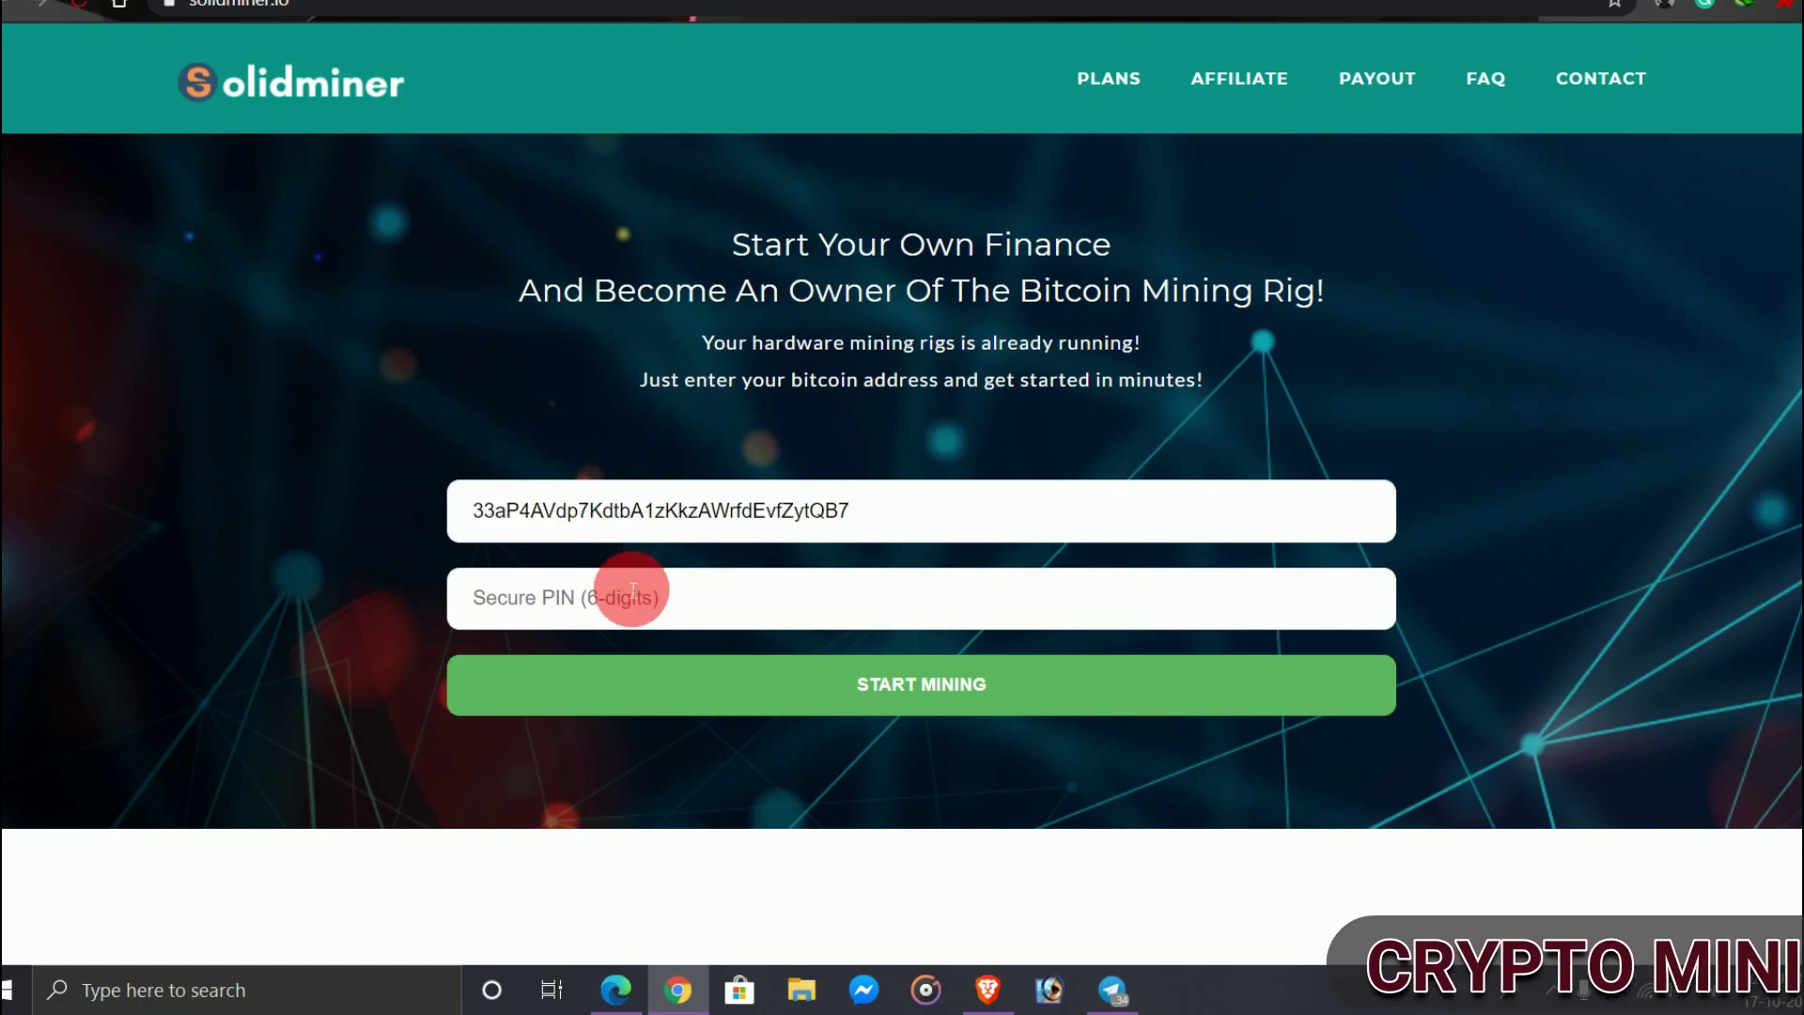
# Sign in to Solidminer with the Bitcoin address and six-digit PIN.
pyautogui.click(629, 595)
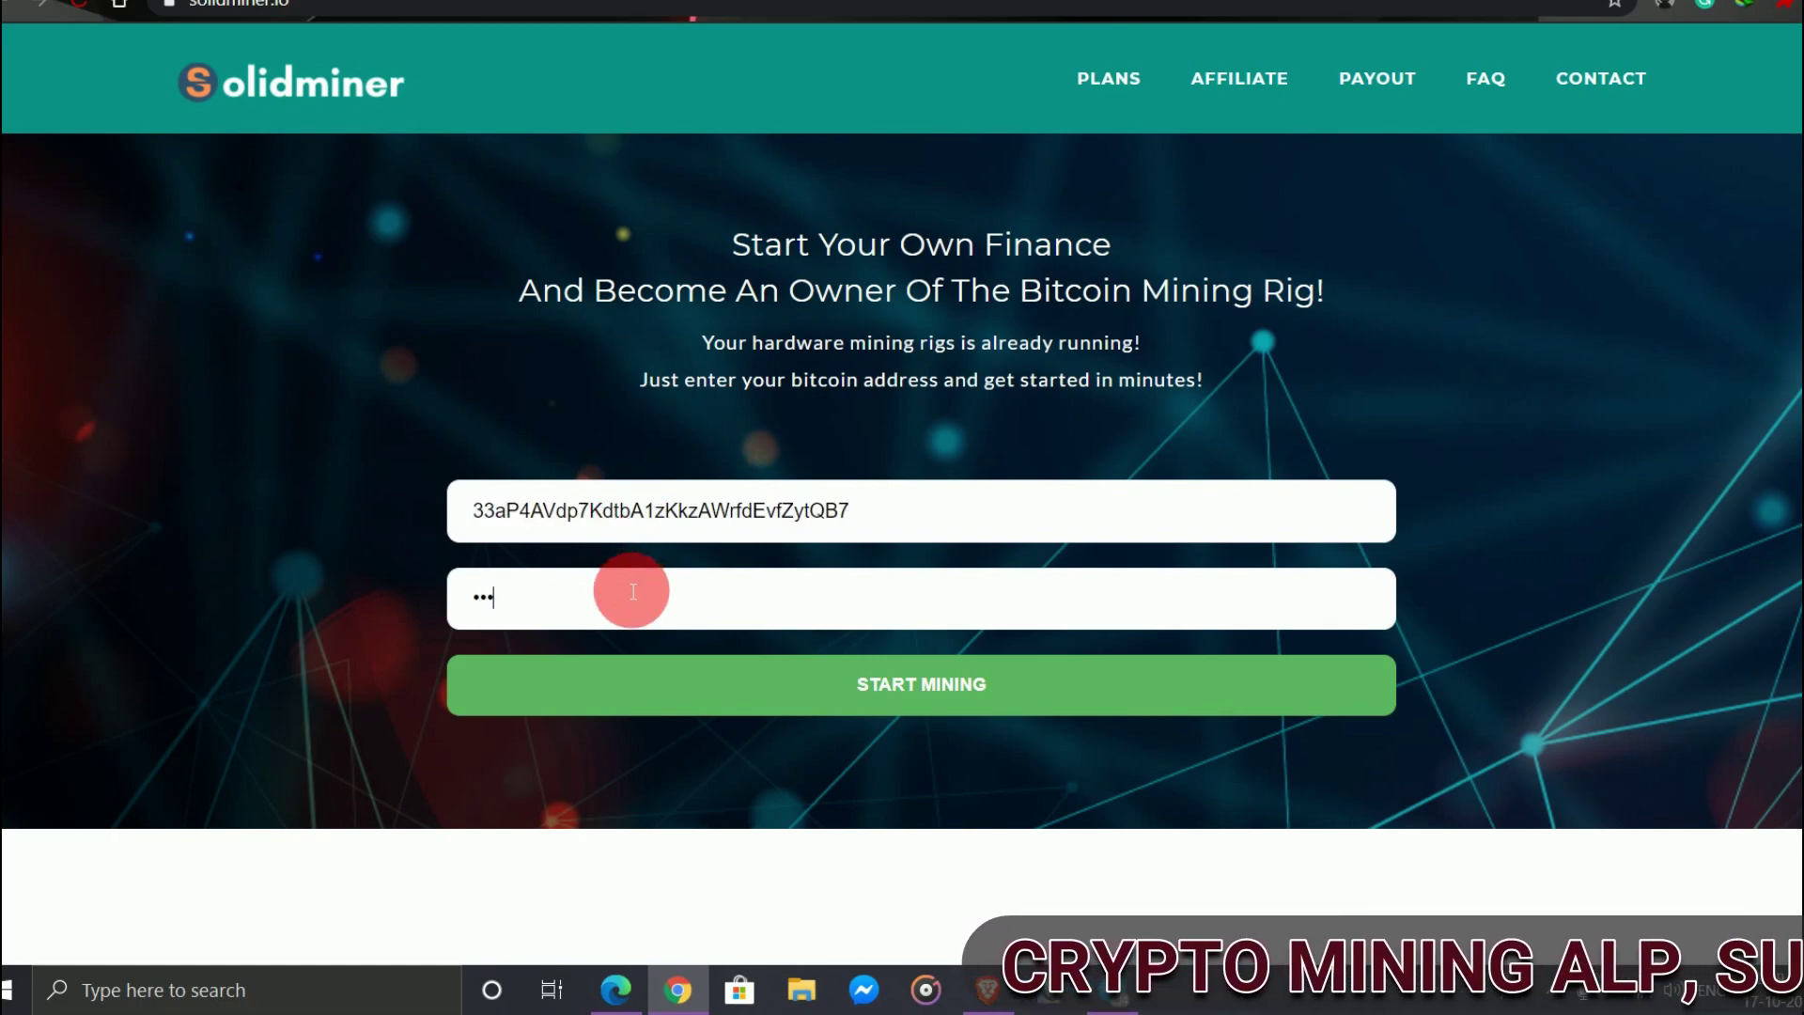
pyautogui.click(641, 682)
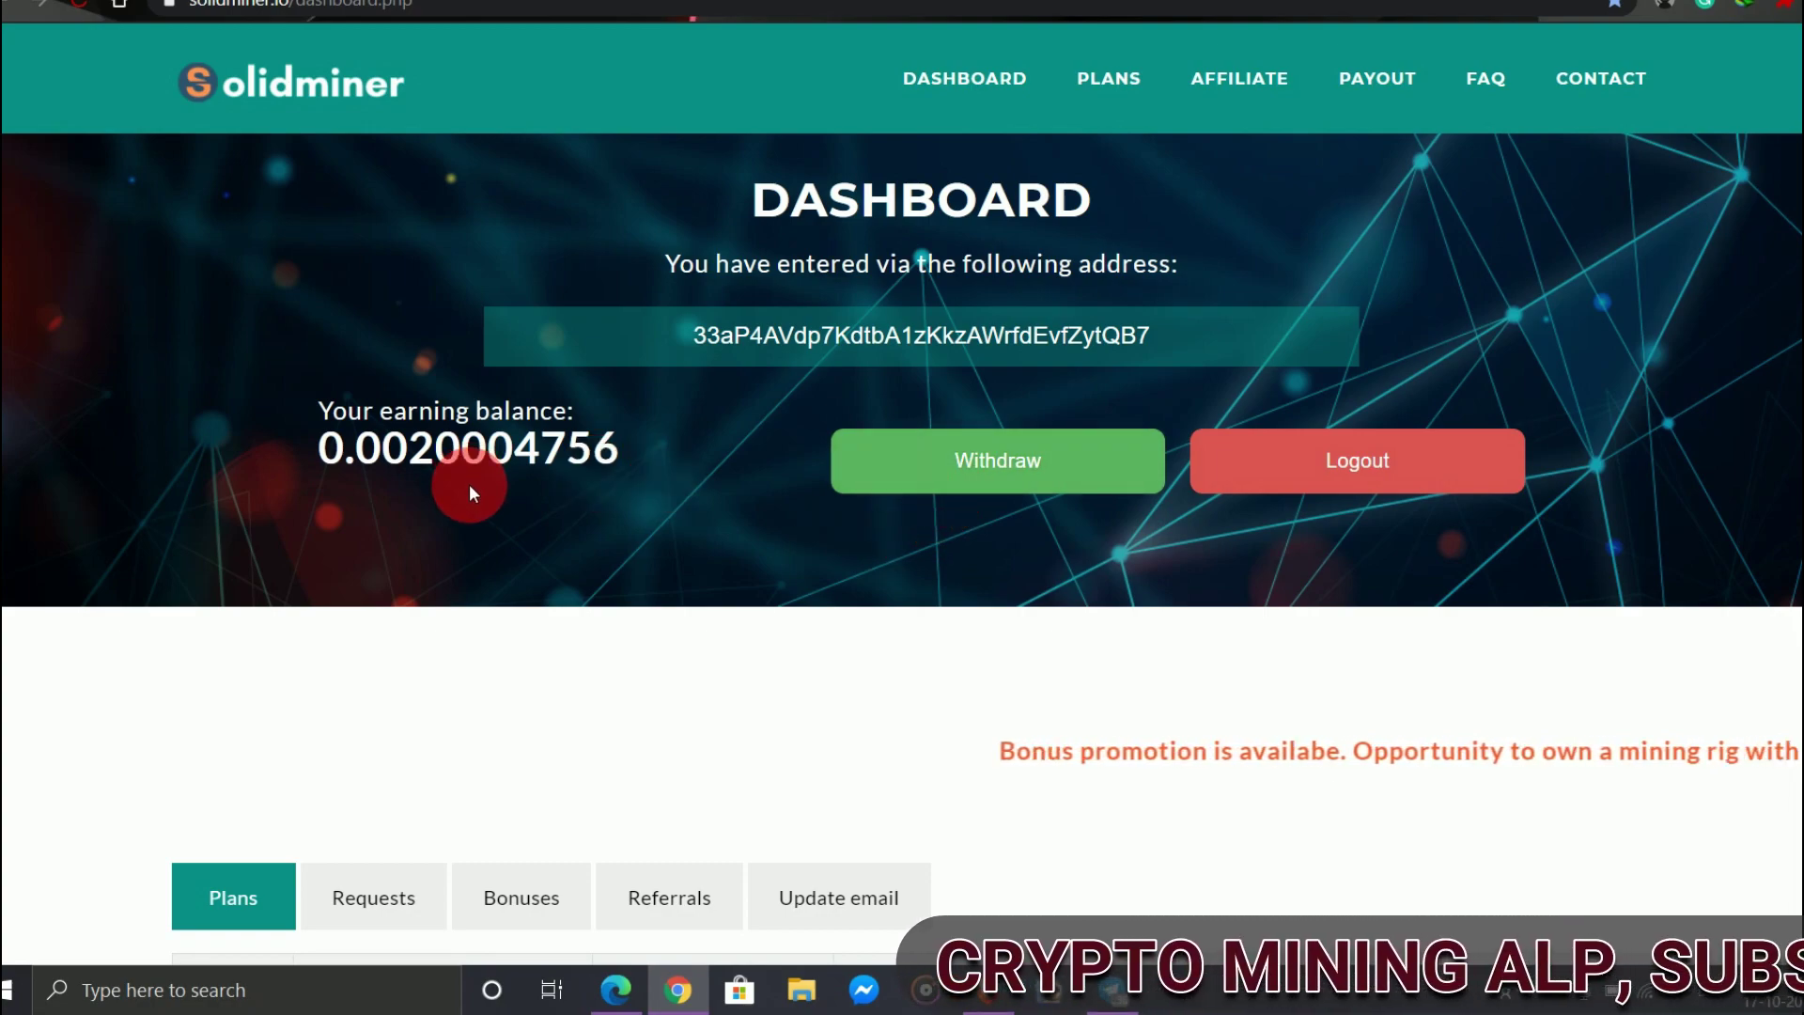
pyautogui.scroll(-3, 466, 508)
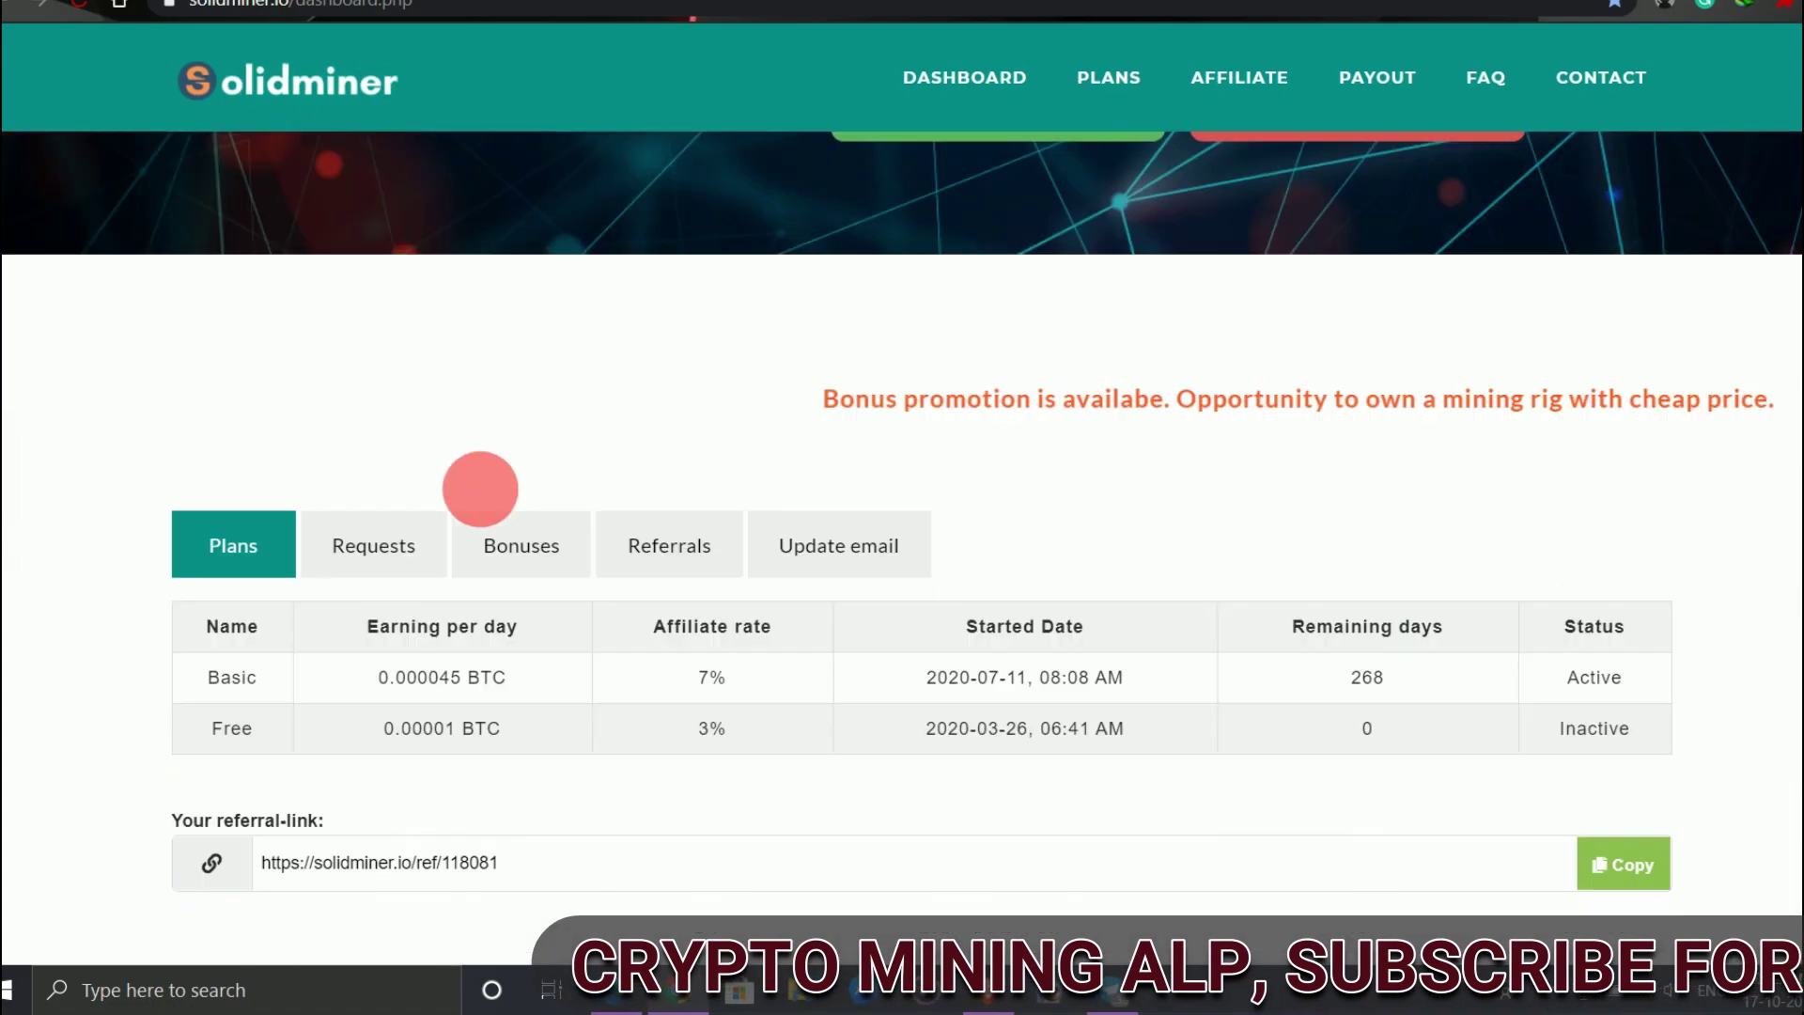
pyautogui.scroll(1, 366, 514)
pyautogui.scroll(-1, 705, 685)
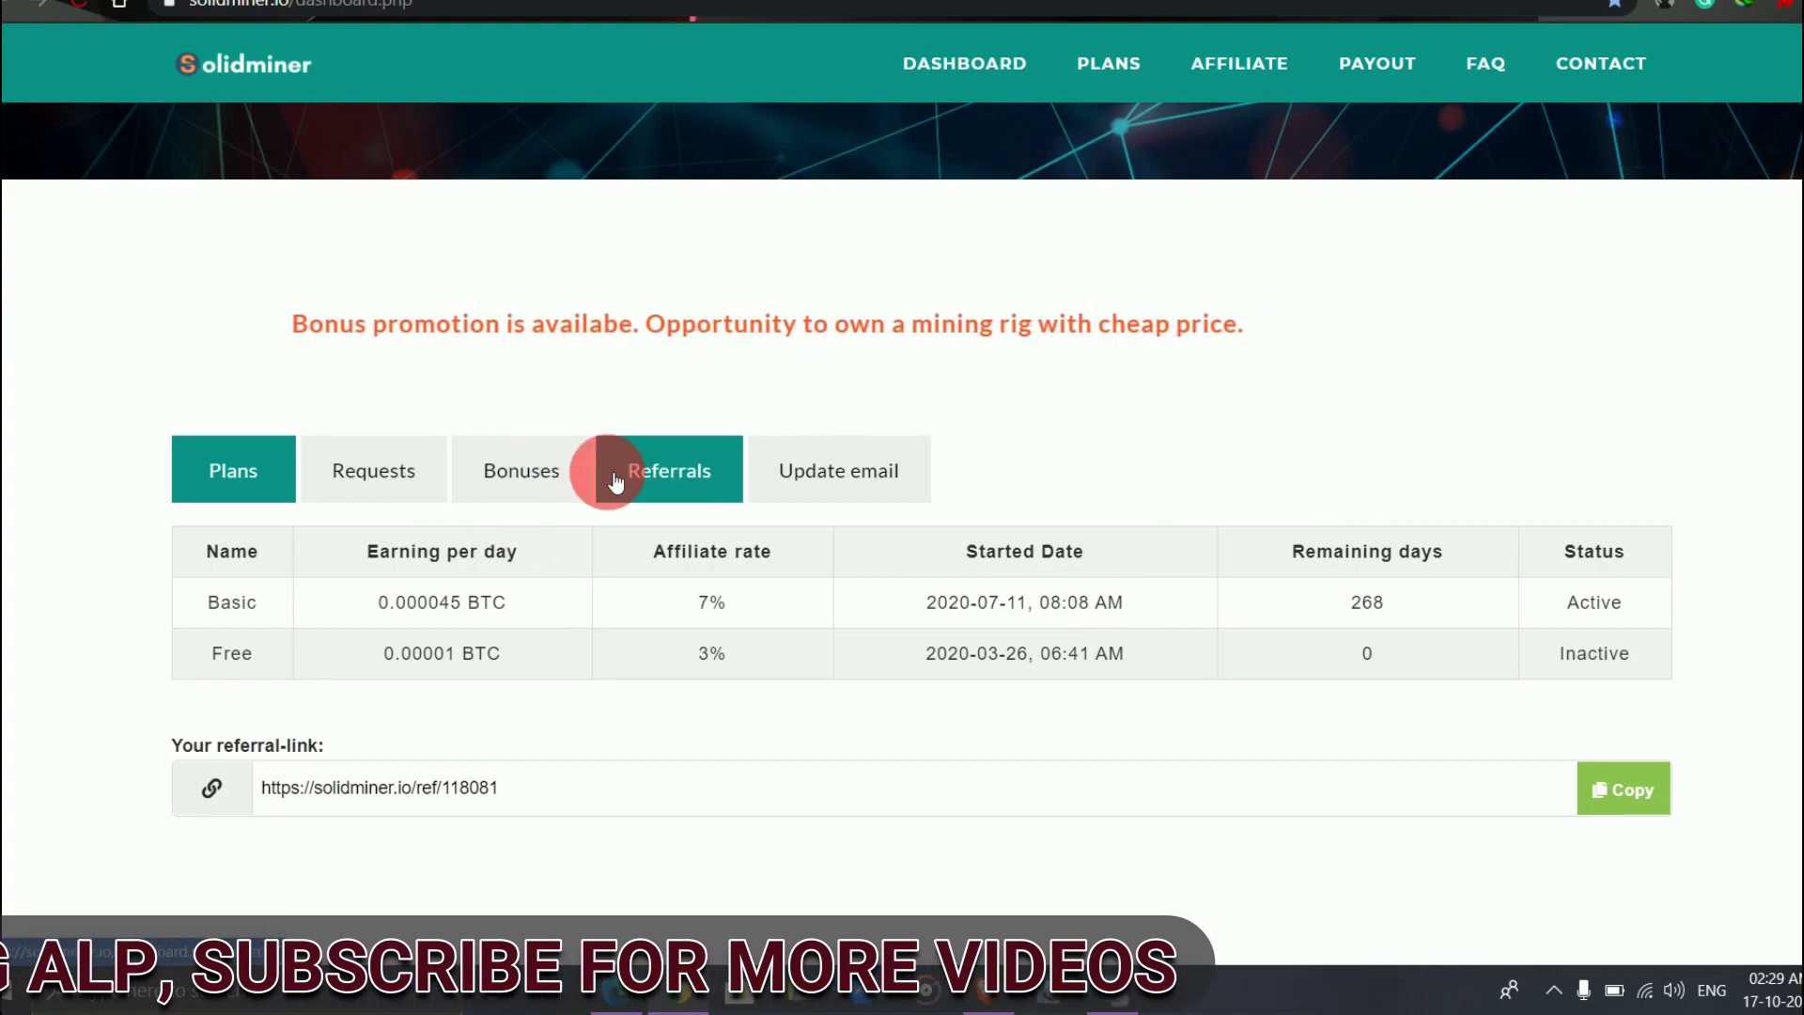
# View Solidminer's request history: a completed and a canceled withdrawal, plus a deposit.
pyautogui.click(385, 488)
pyautogui.scroll(-1, 822, 729)
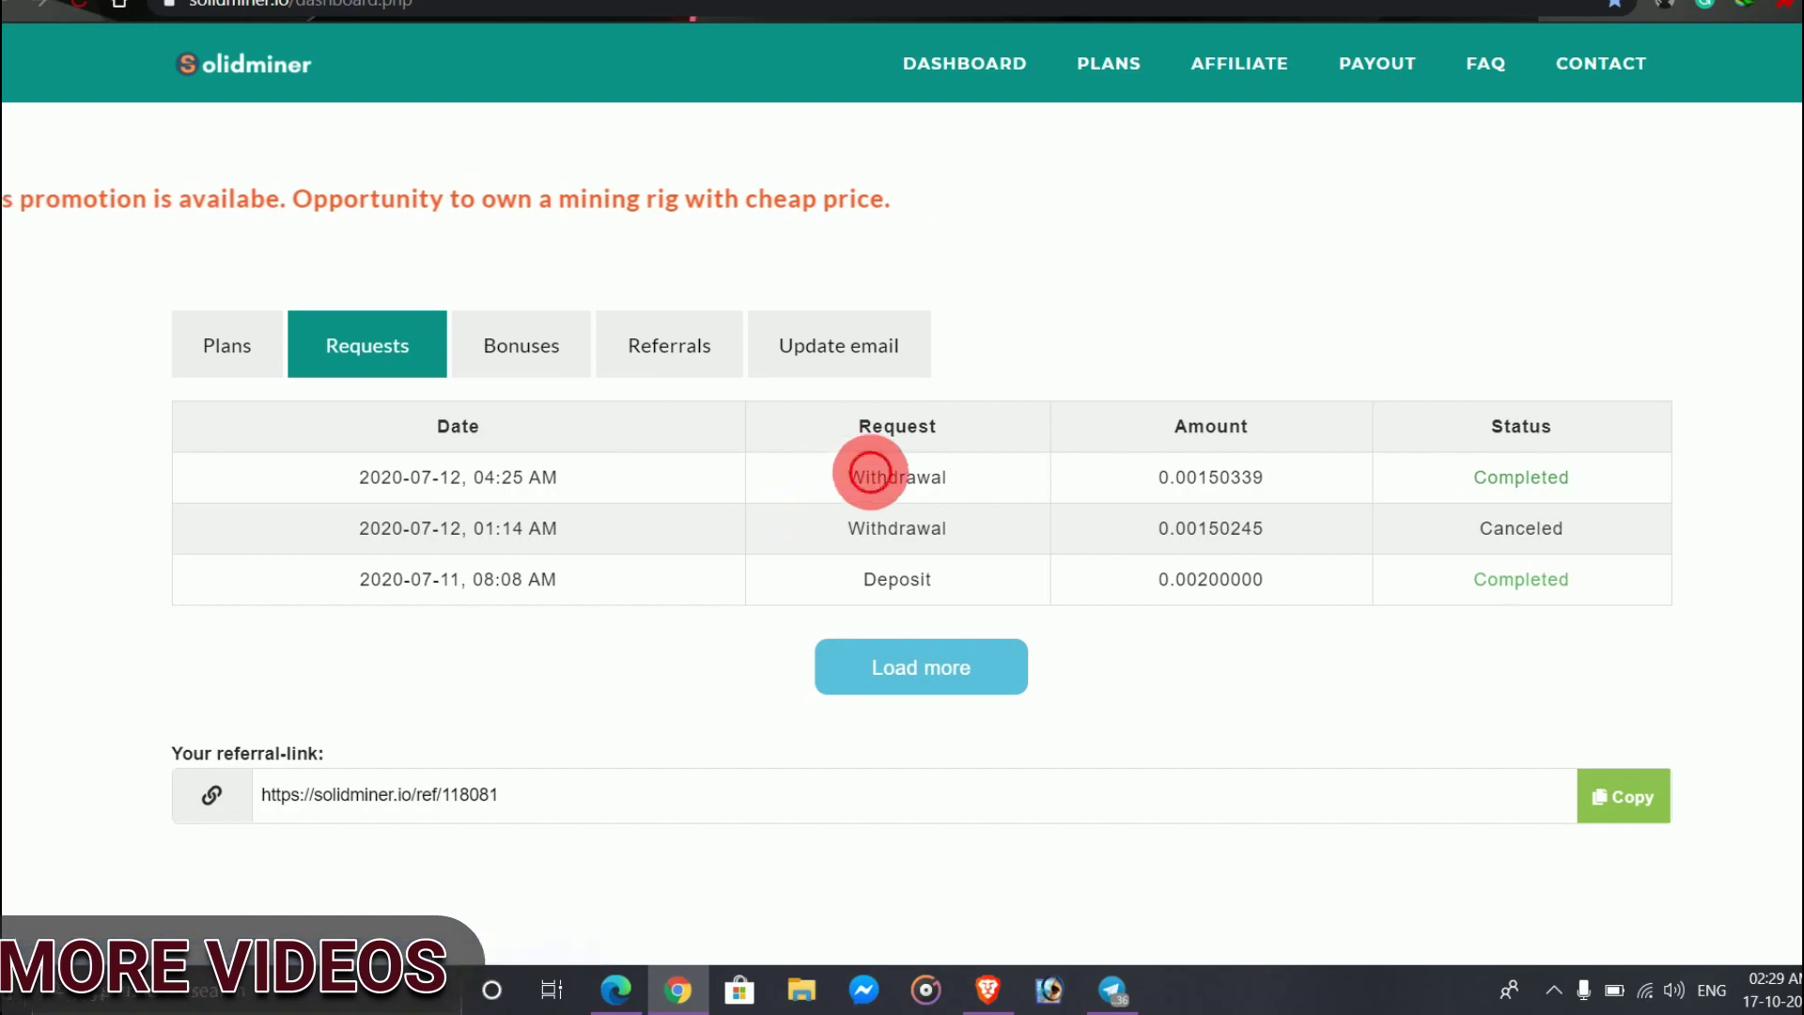
pyautogui.scroll(4, 382, 516)
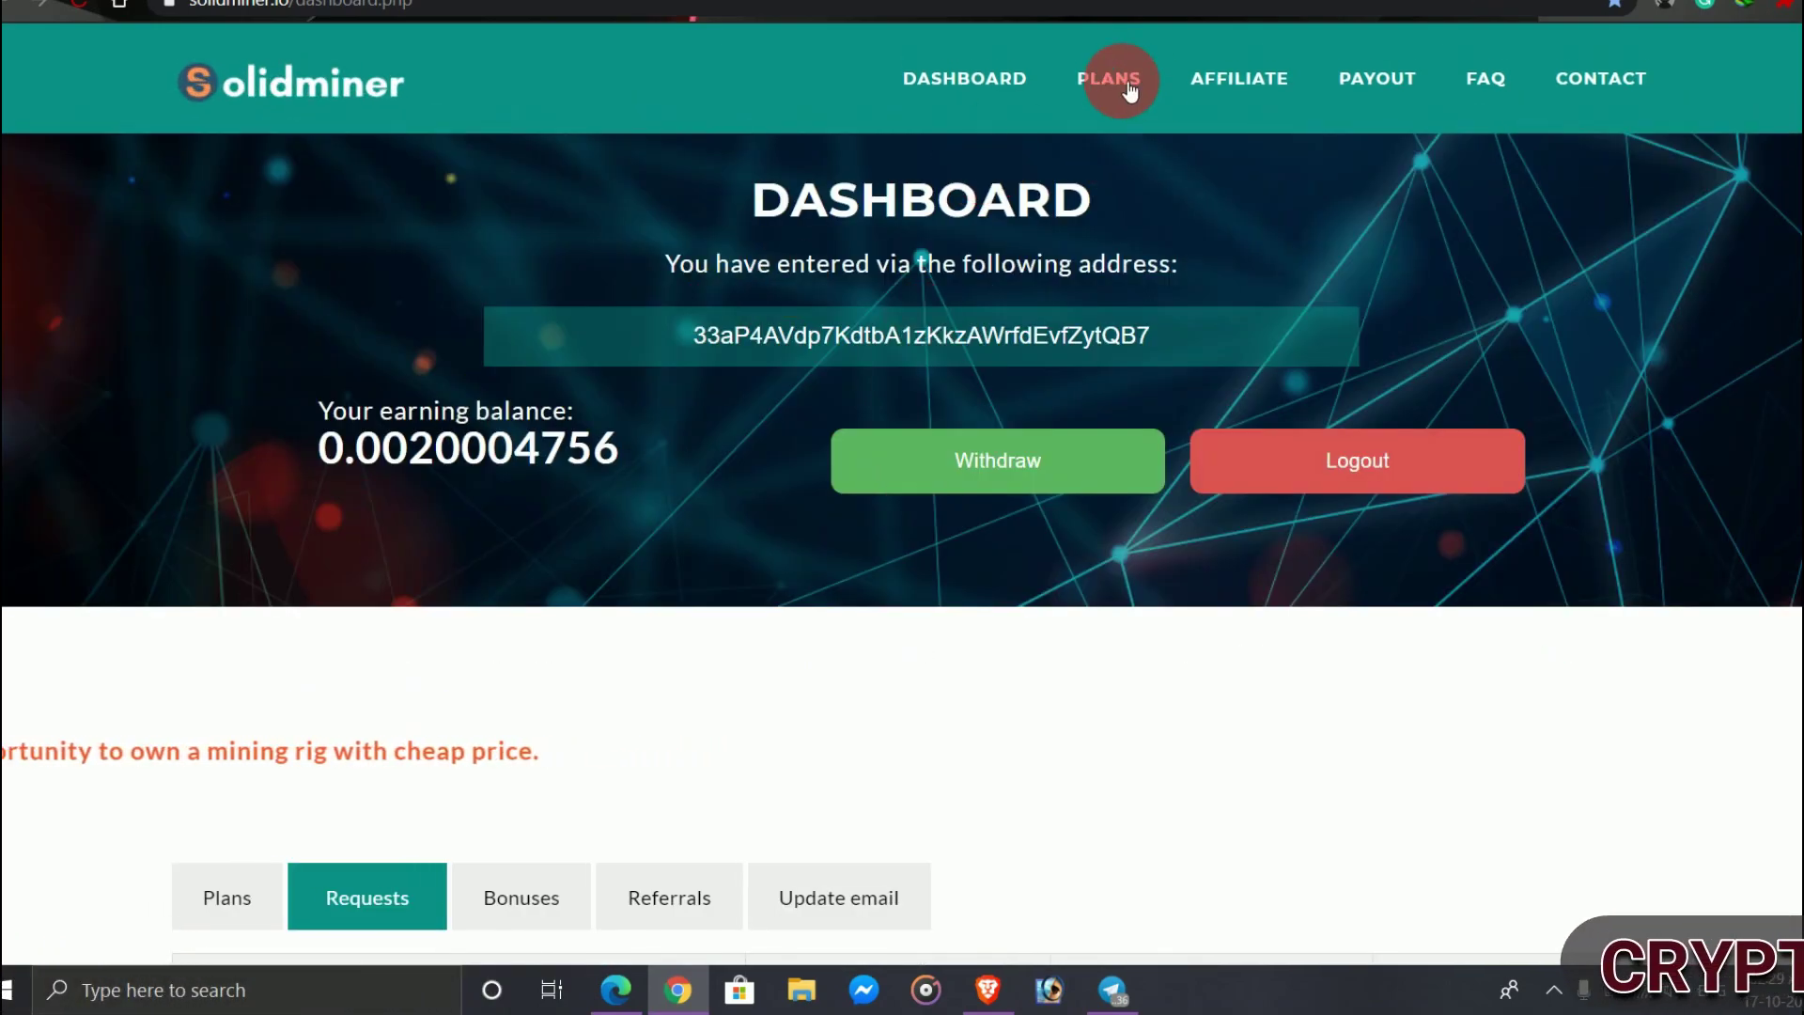
# Withdraw and confirm the full 0.0020004756 Solidminer earning balance.
pyautogui.click(1007, 464)
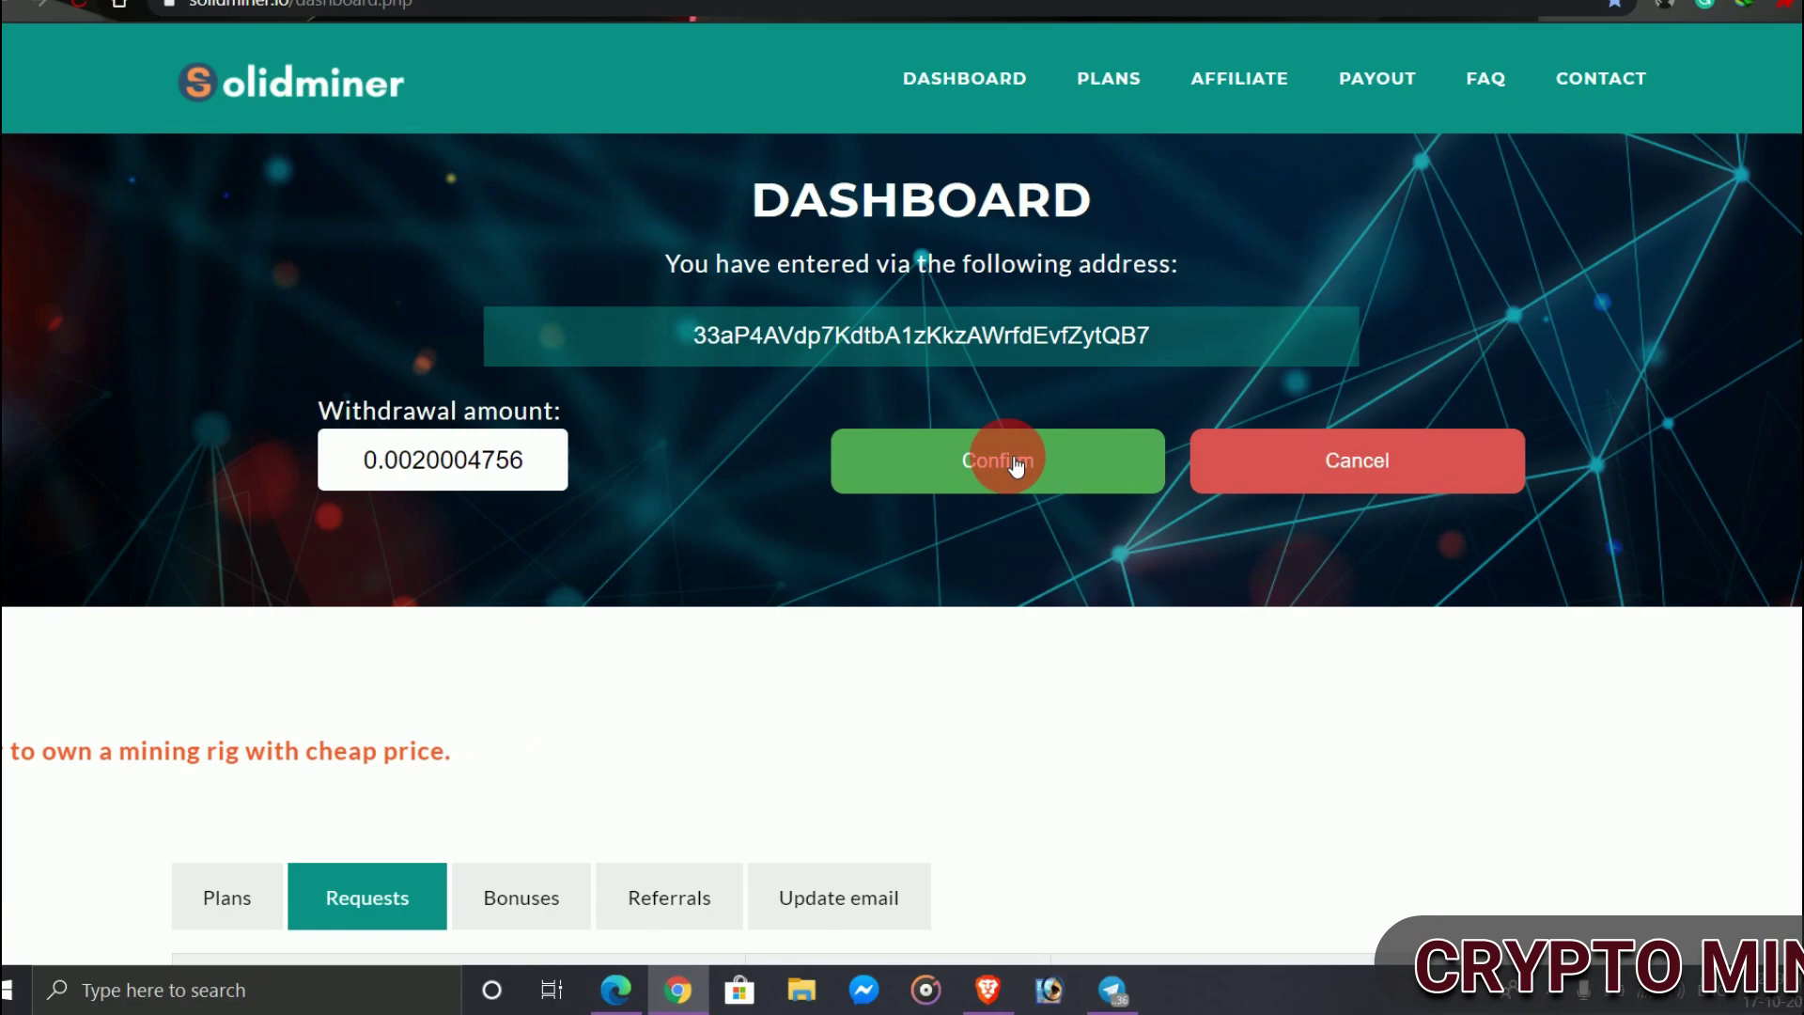
pyautogui.click(909, 482)
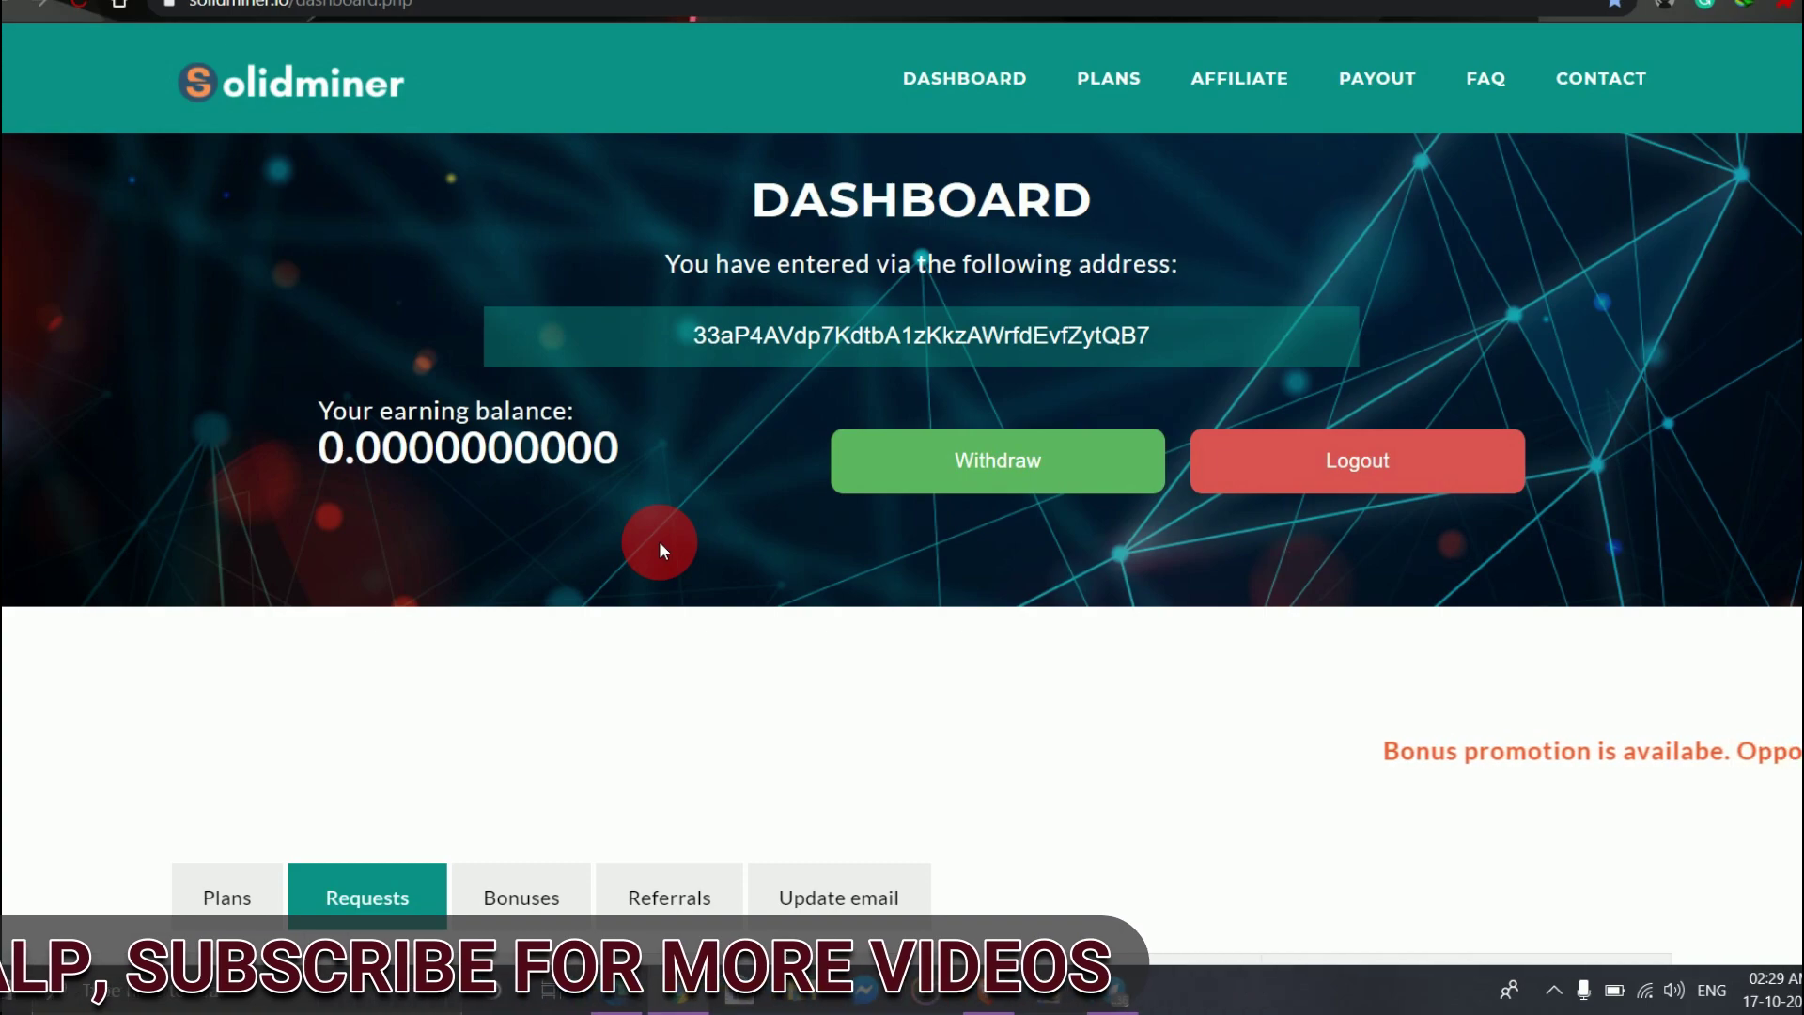
pyautogui.scroll(-3, 657, 540)
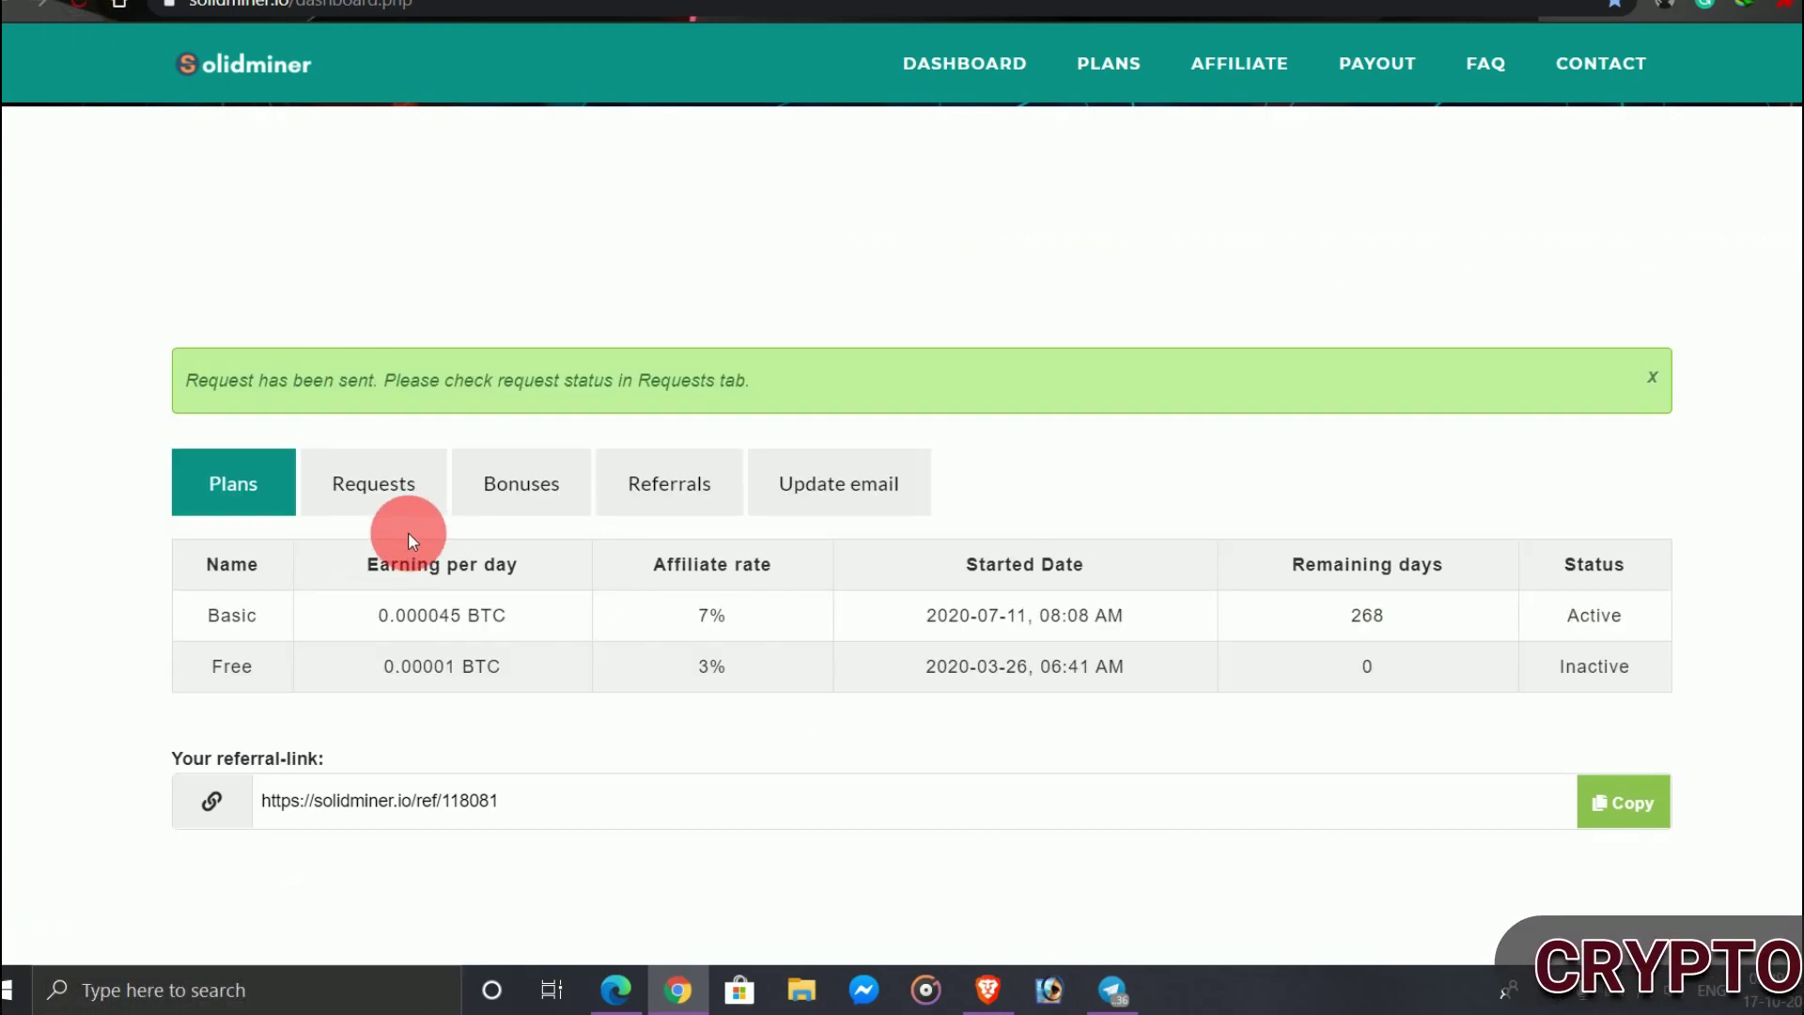
# Check the Requests list, reloading to confirm the 0.00200047 withdrawal is pending.
pyautogui.click(395, 509)
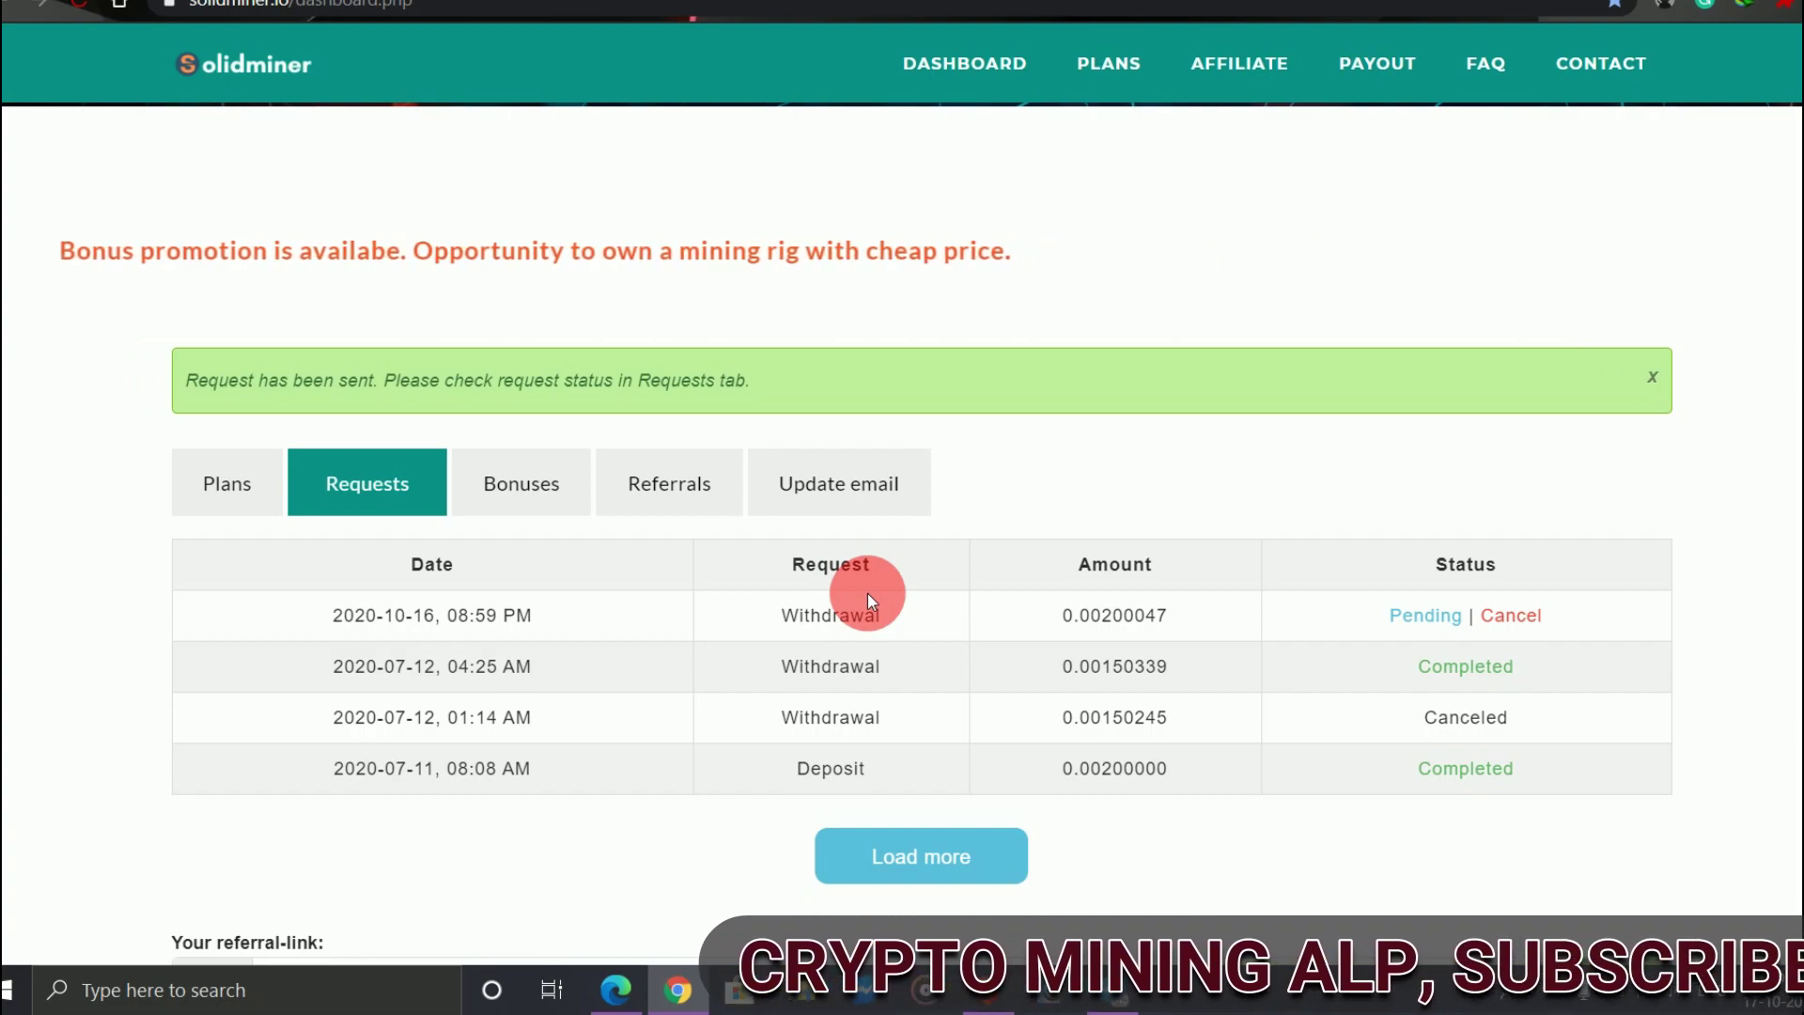
pyautogui.scroll(-2, 867, 592)
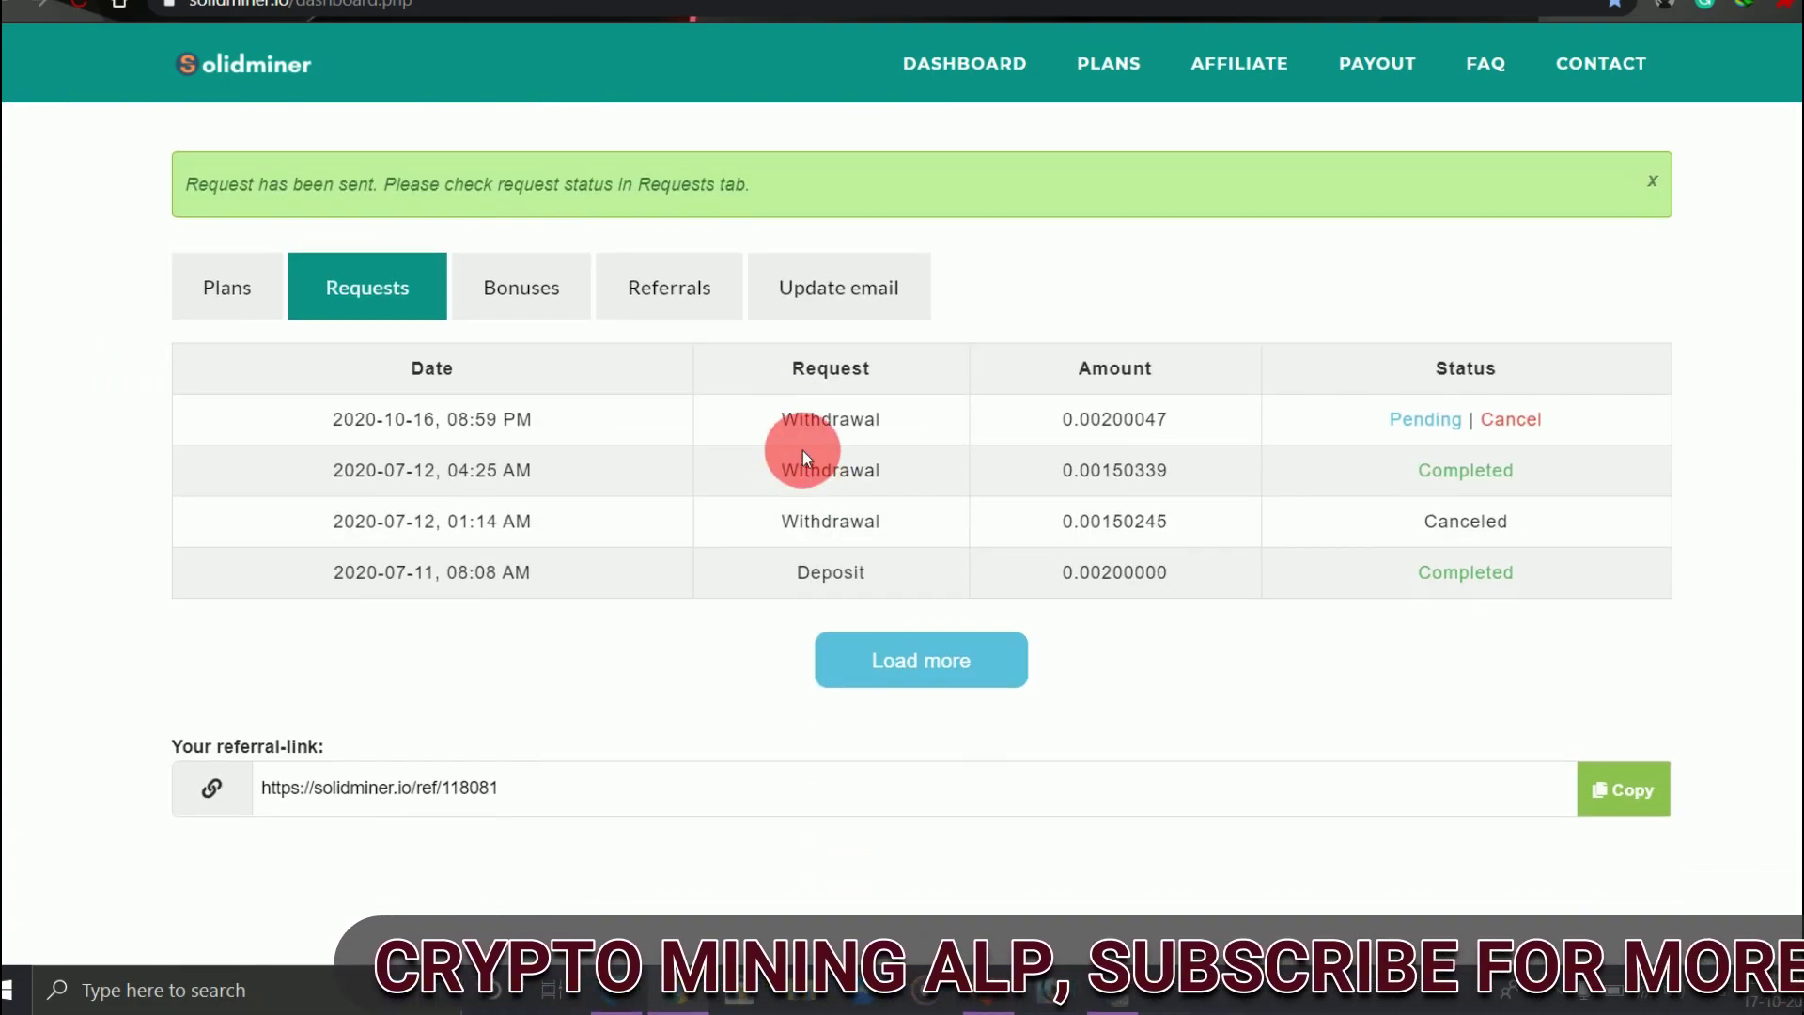
pyautogui.scroll(5, 803, 458)
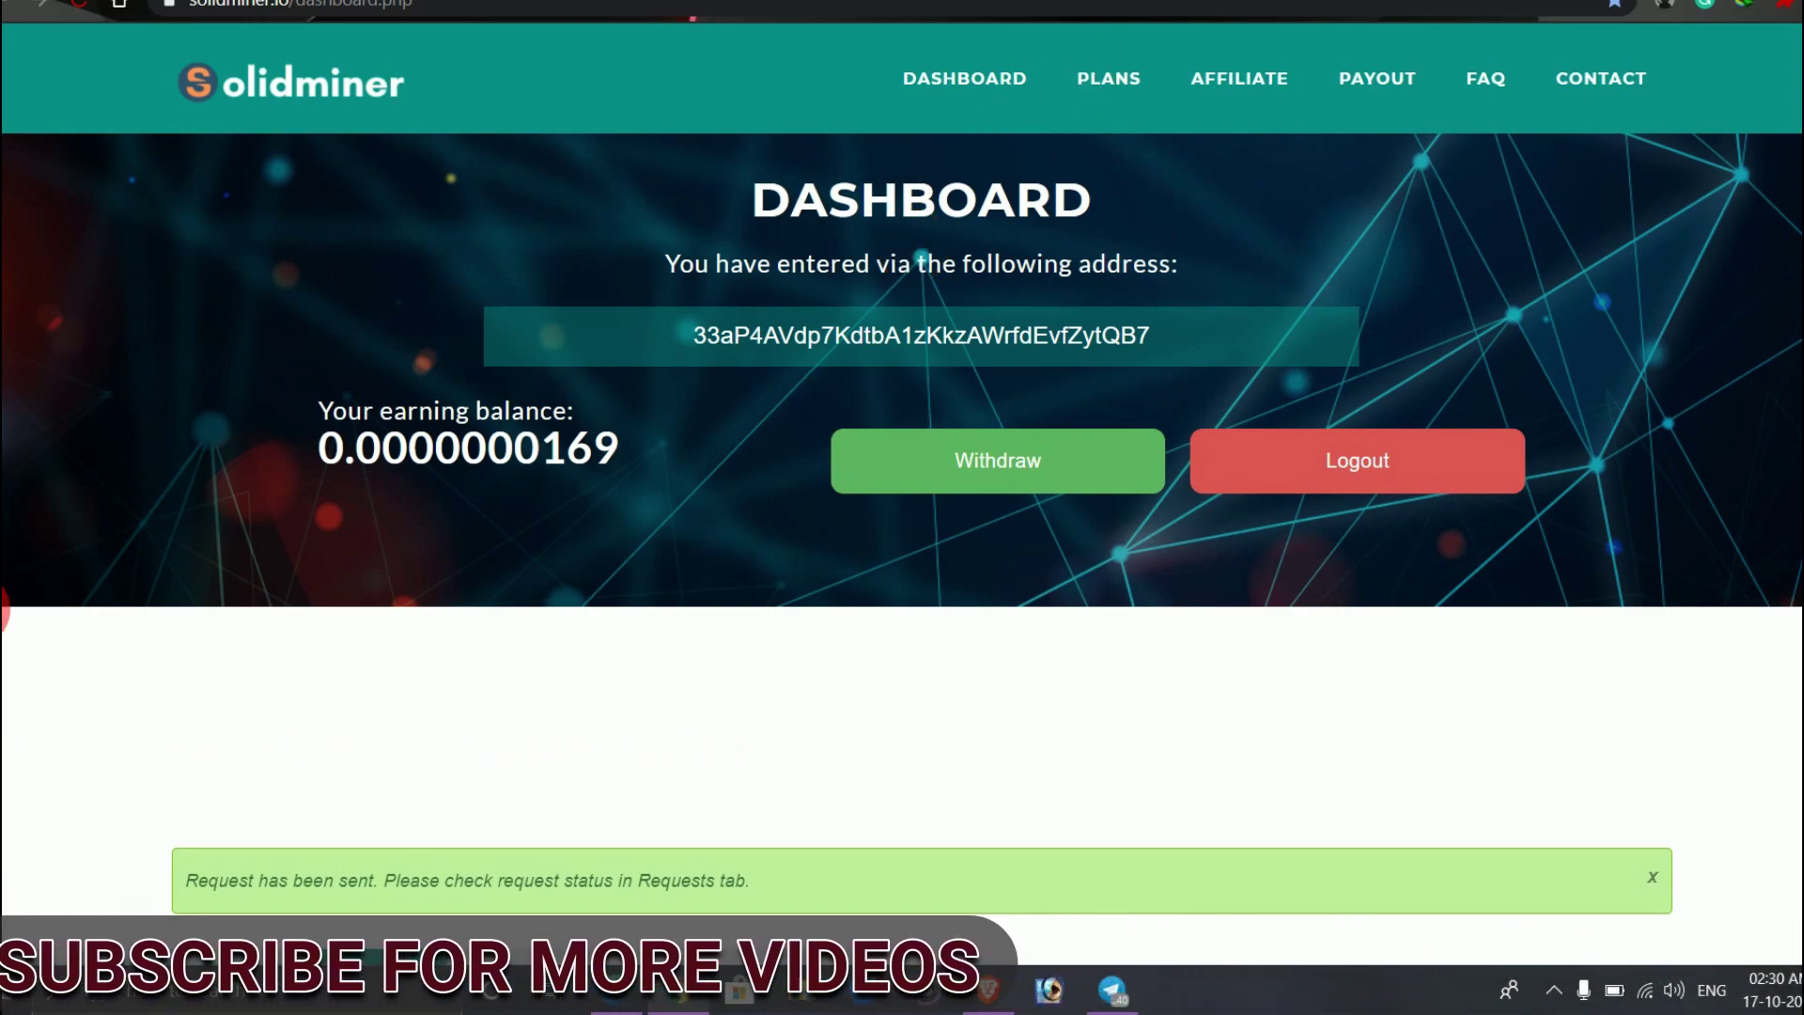
pyautogui.scroll(-3, 564, 471)
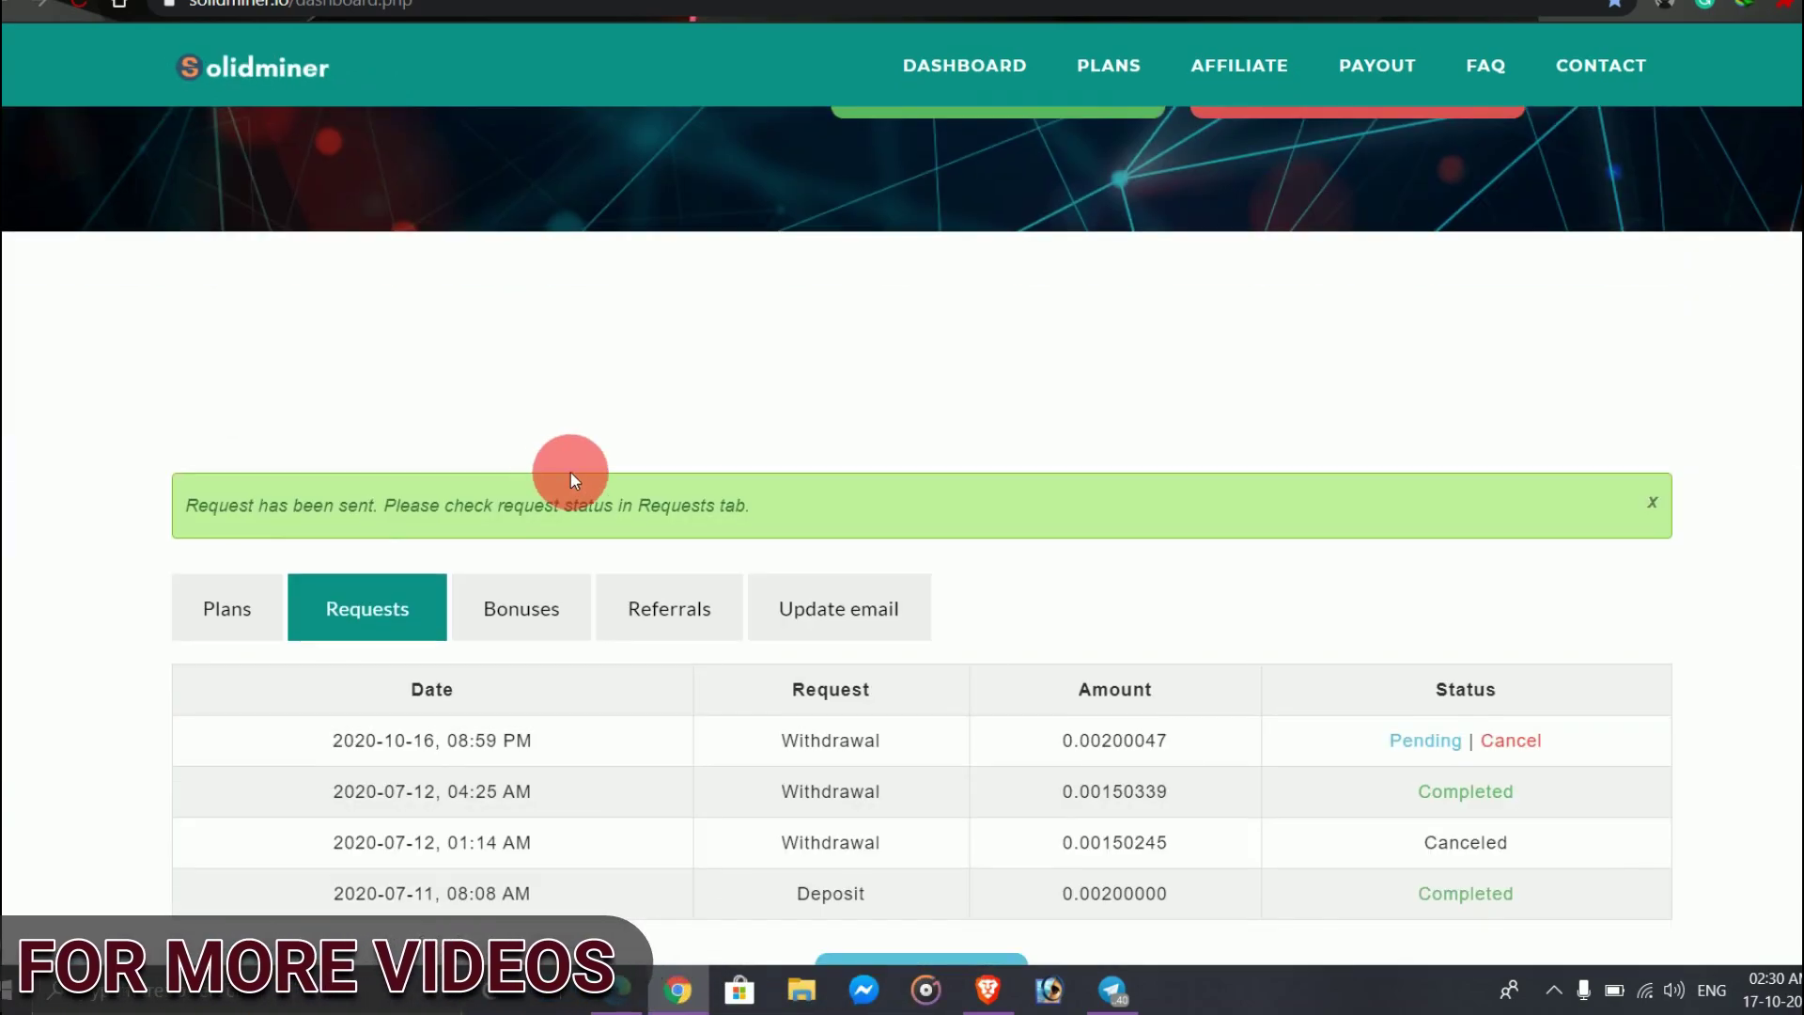
pyautogui.scroll(-1, 564, 470)
pyautogui.scroll(-1, 382, 236)
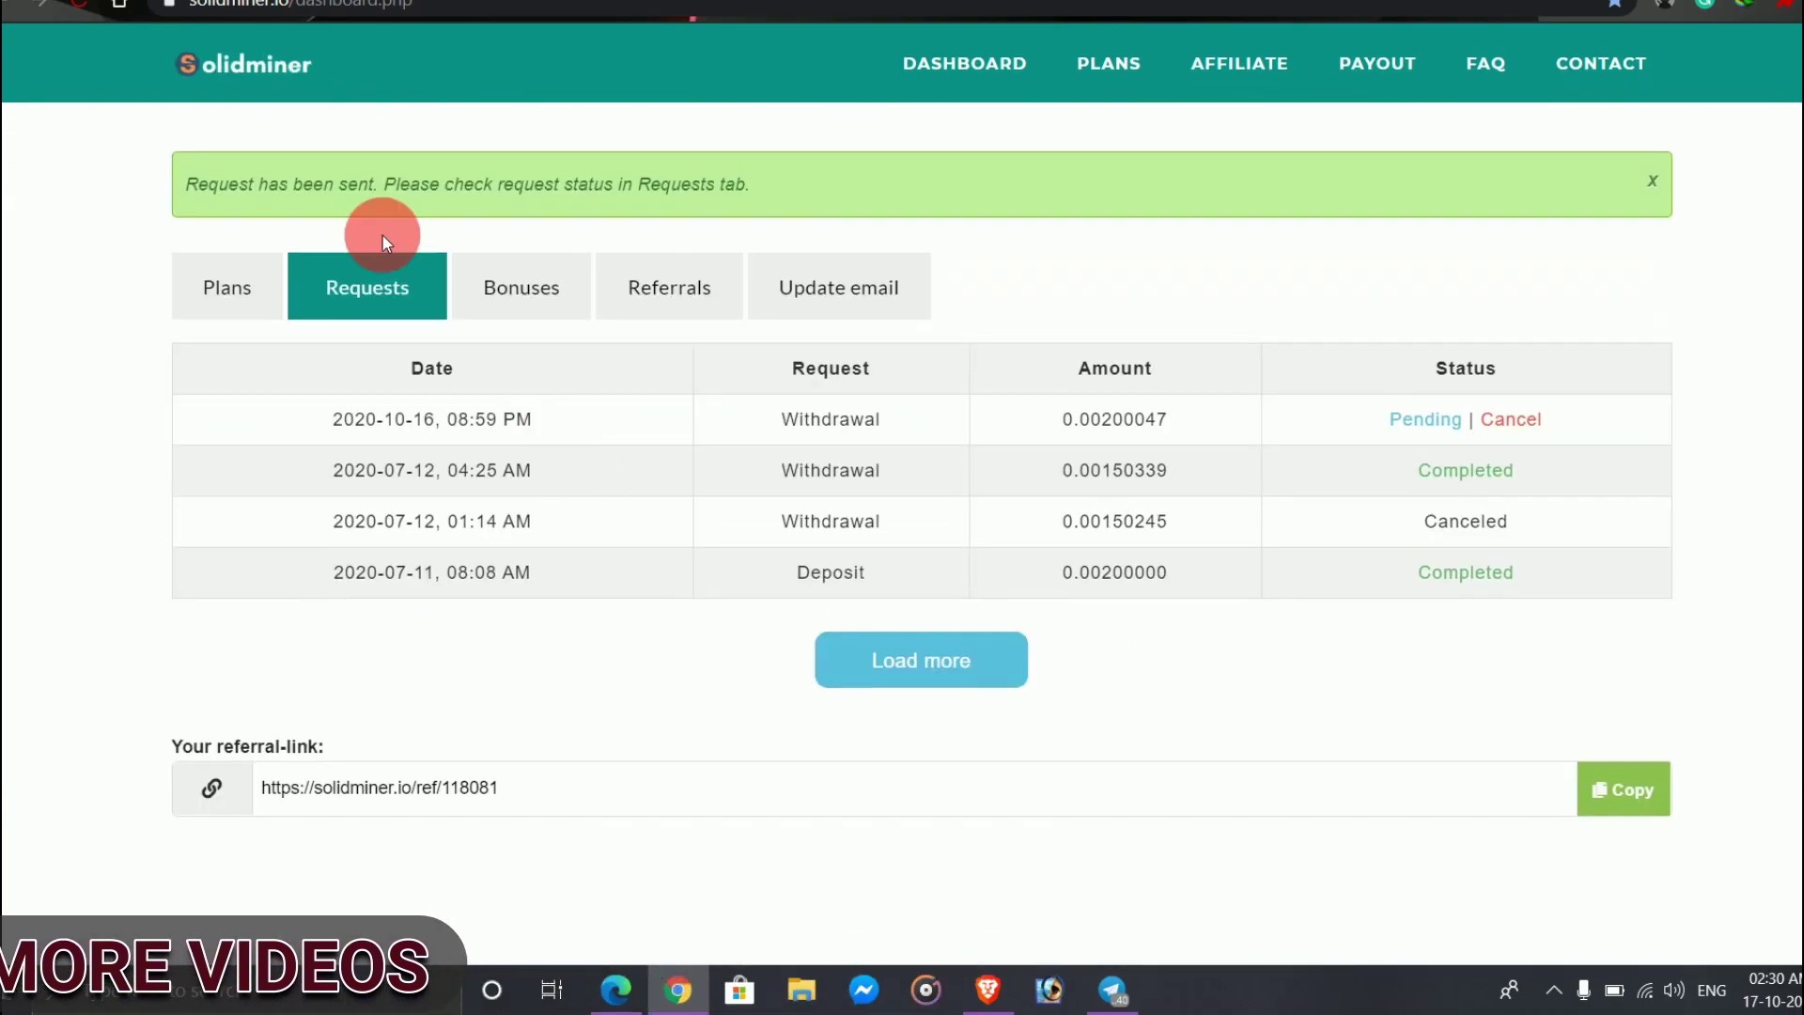
pyautogui.click(71, 13)
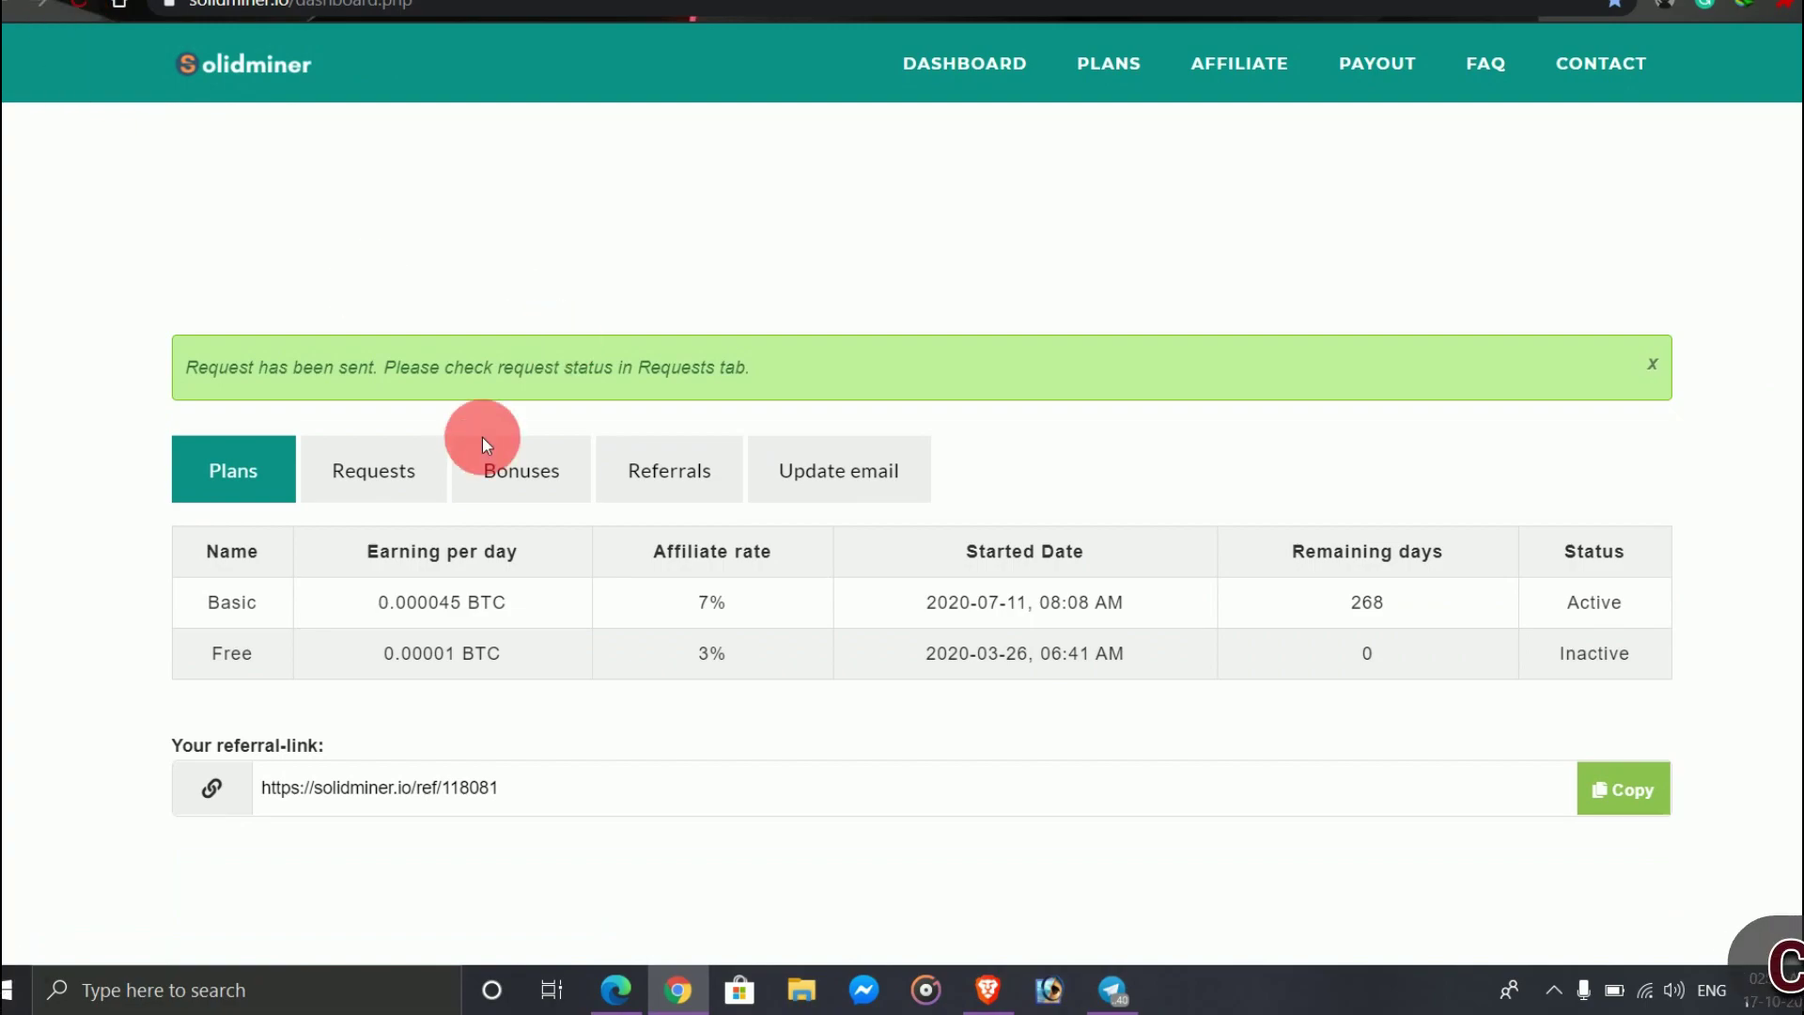
pyautogui.click(402, 475)
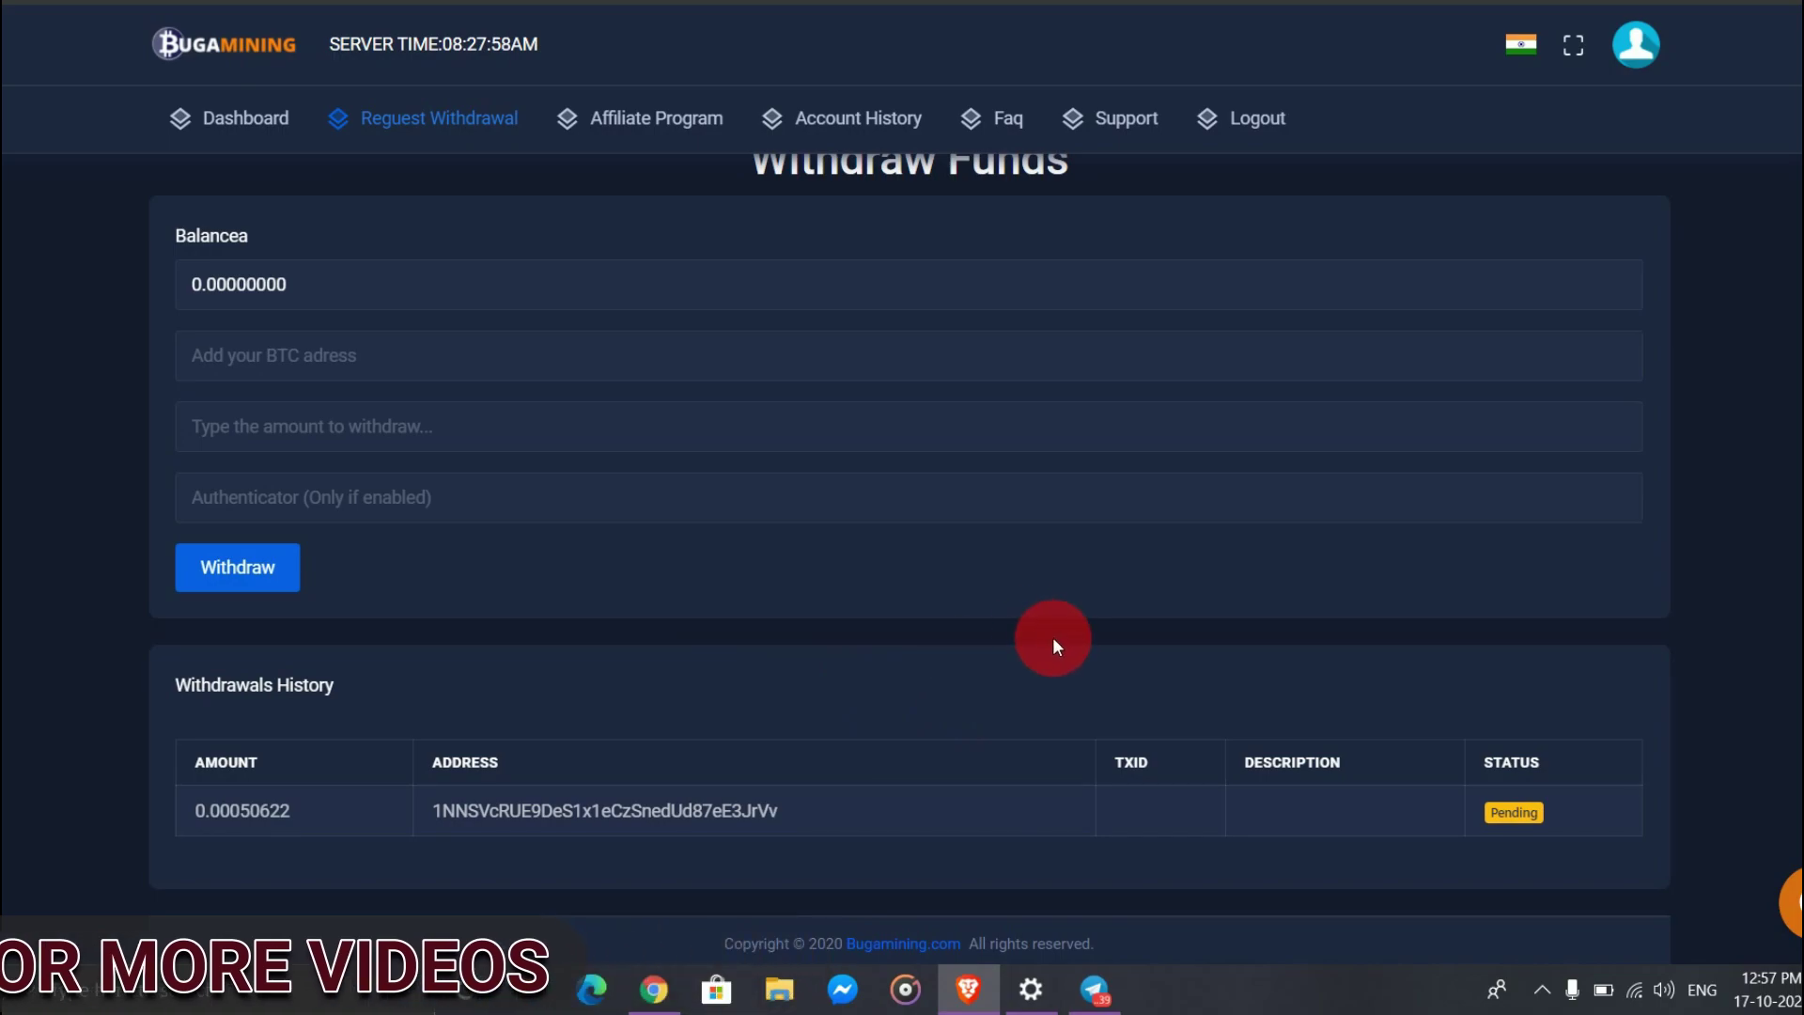
# Switch to the Solidminer sign-in page with the address filled in.
pyautogui.click(654, 991)
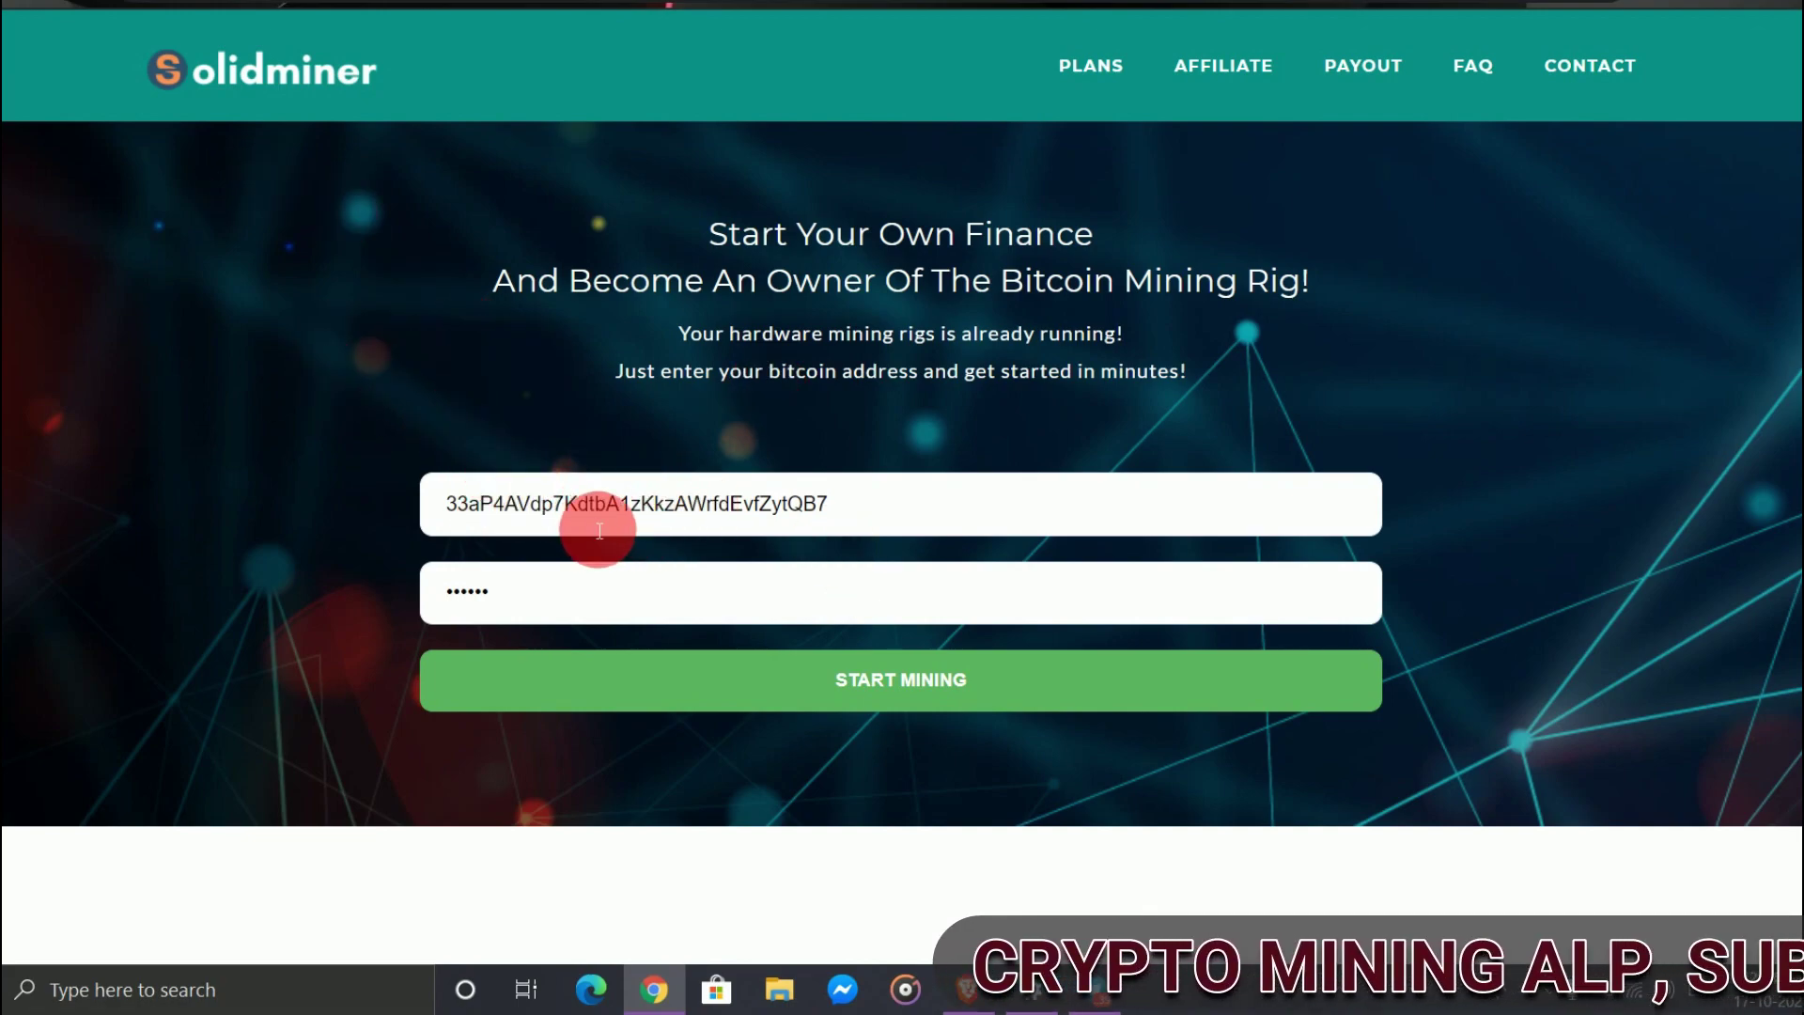
# Repeatedly submit Solidminer's START MINING login with the saved address and PIN.
pyautogui.click(810, 706)
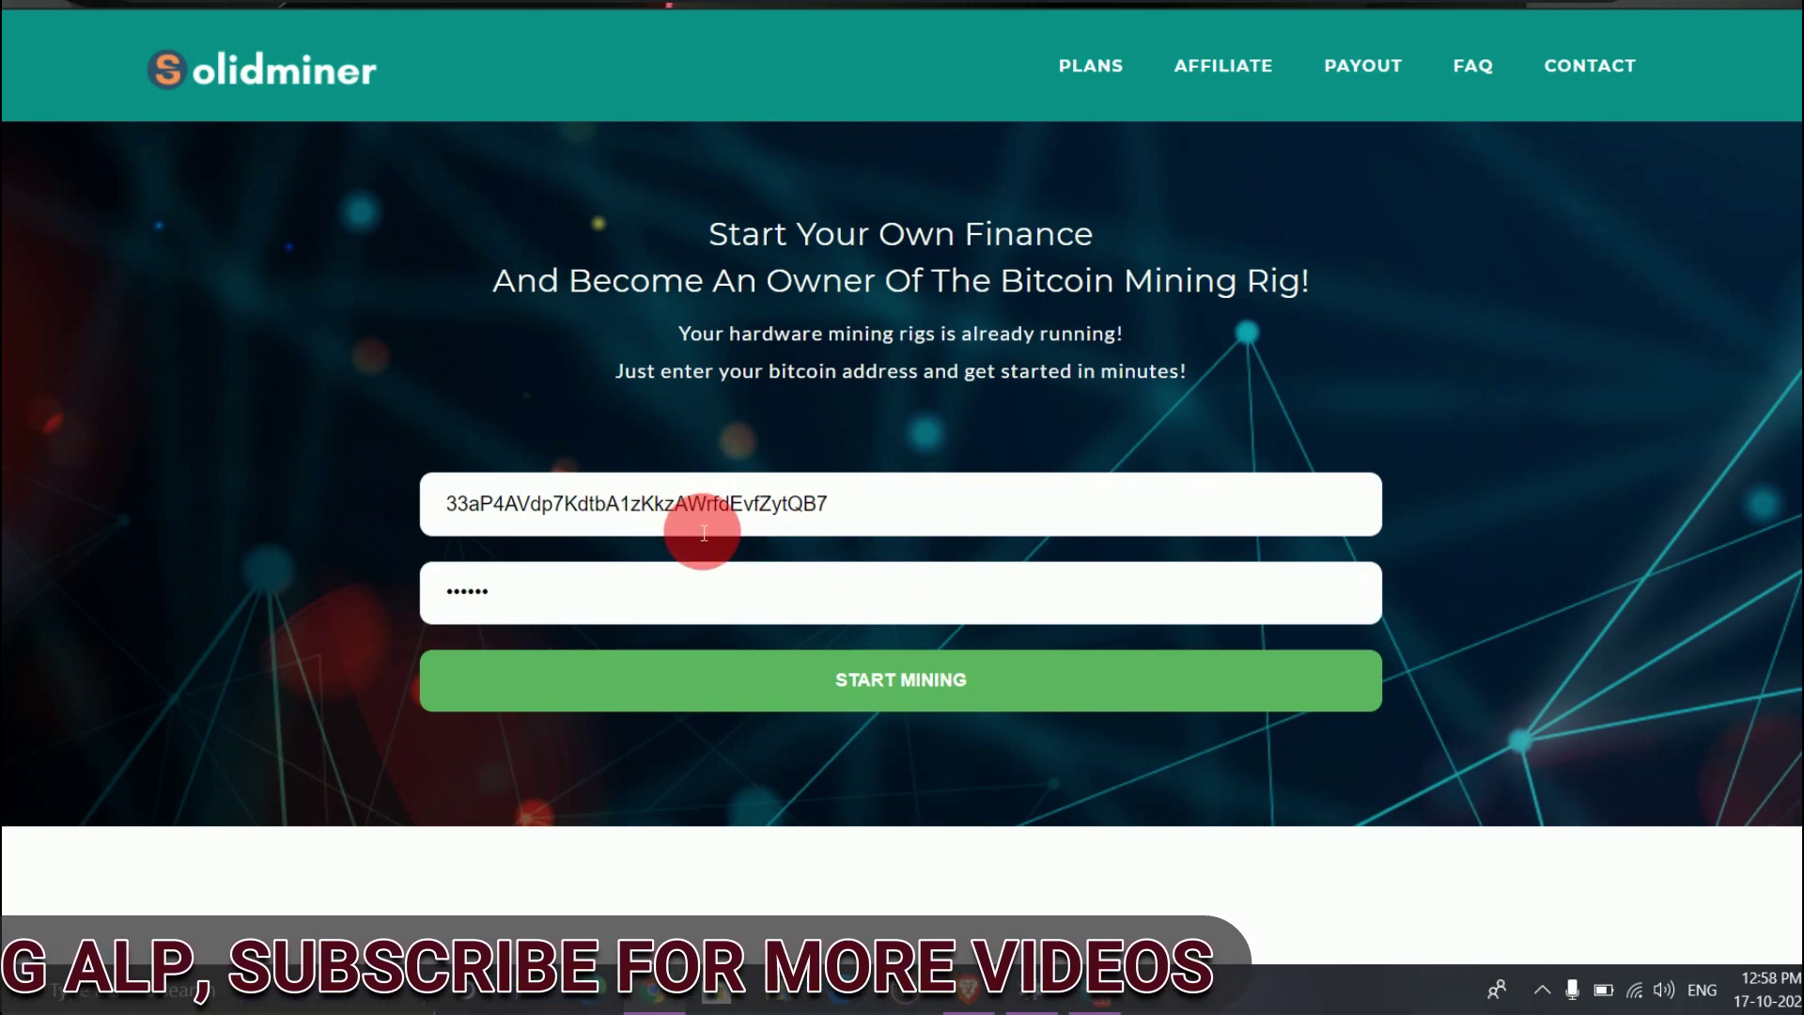
pyautogui.click(833, 677)
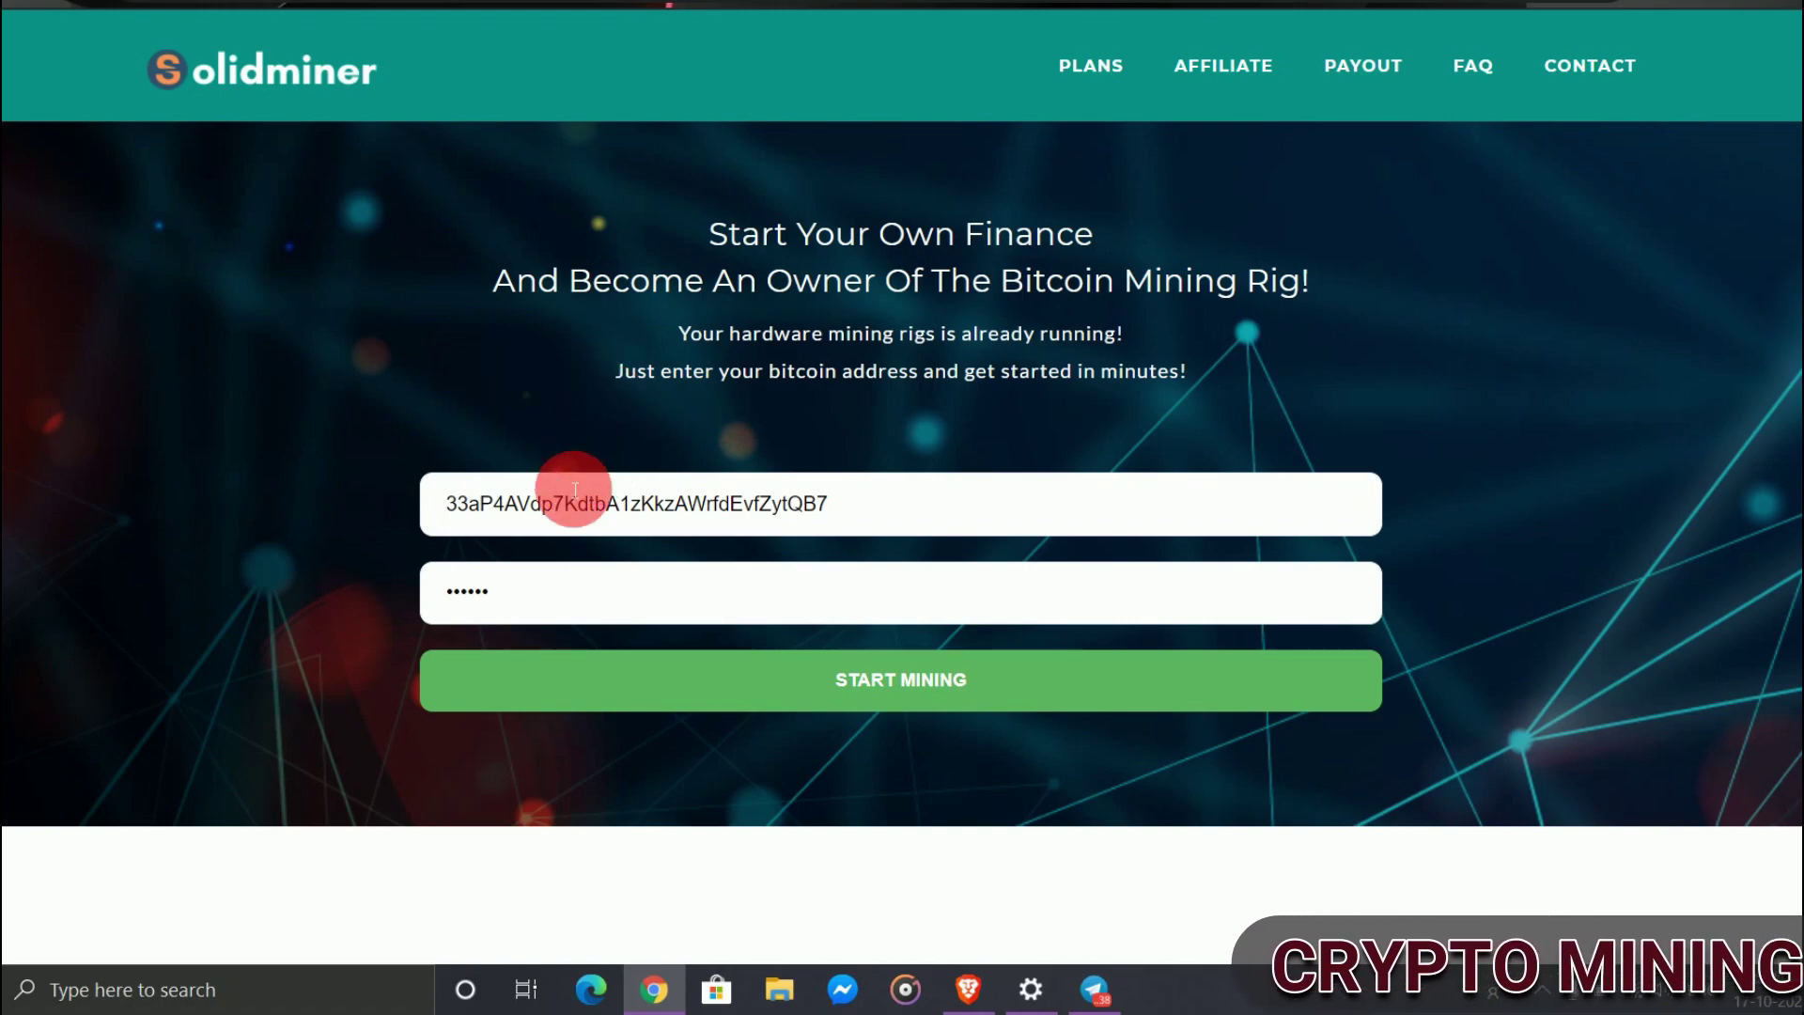
pyautogui.click(797, 698)
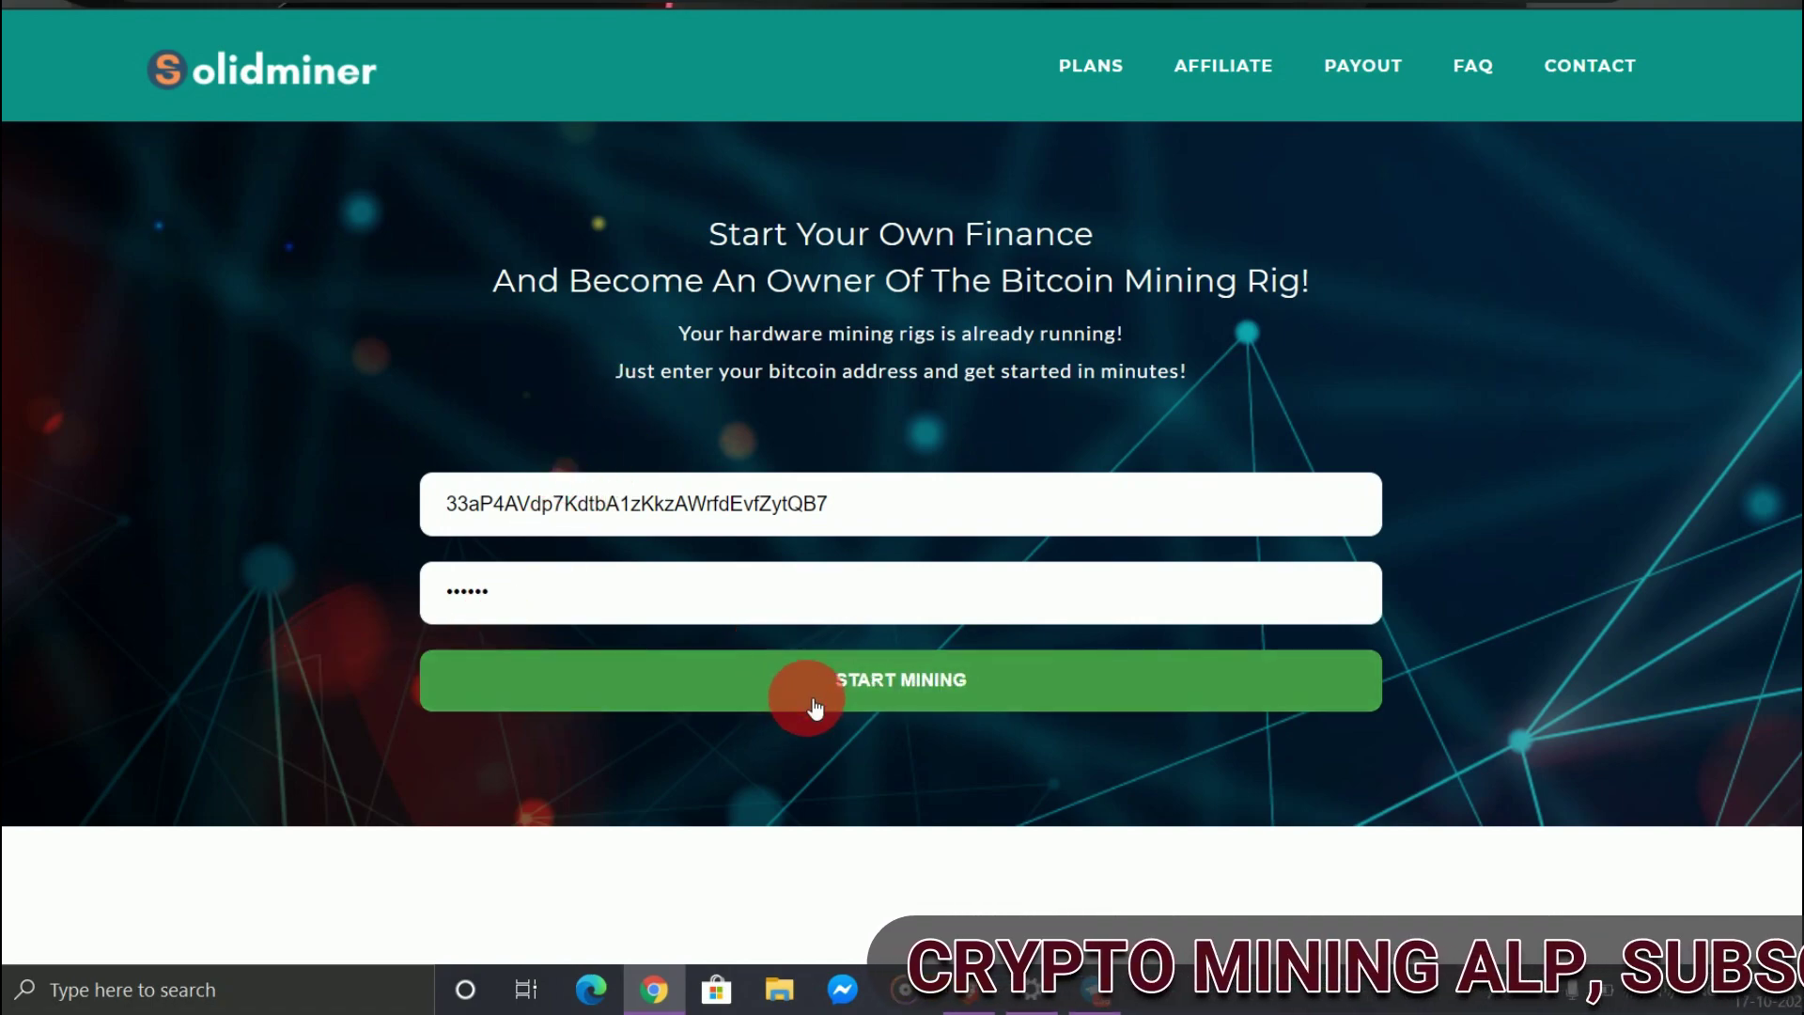
pyautogui.click(816, 709)
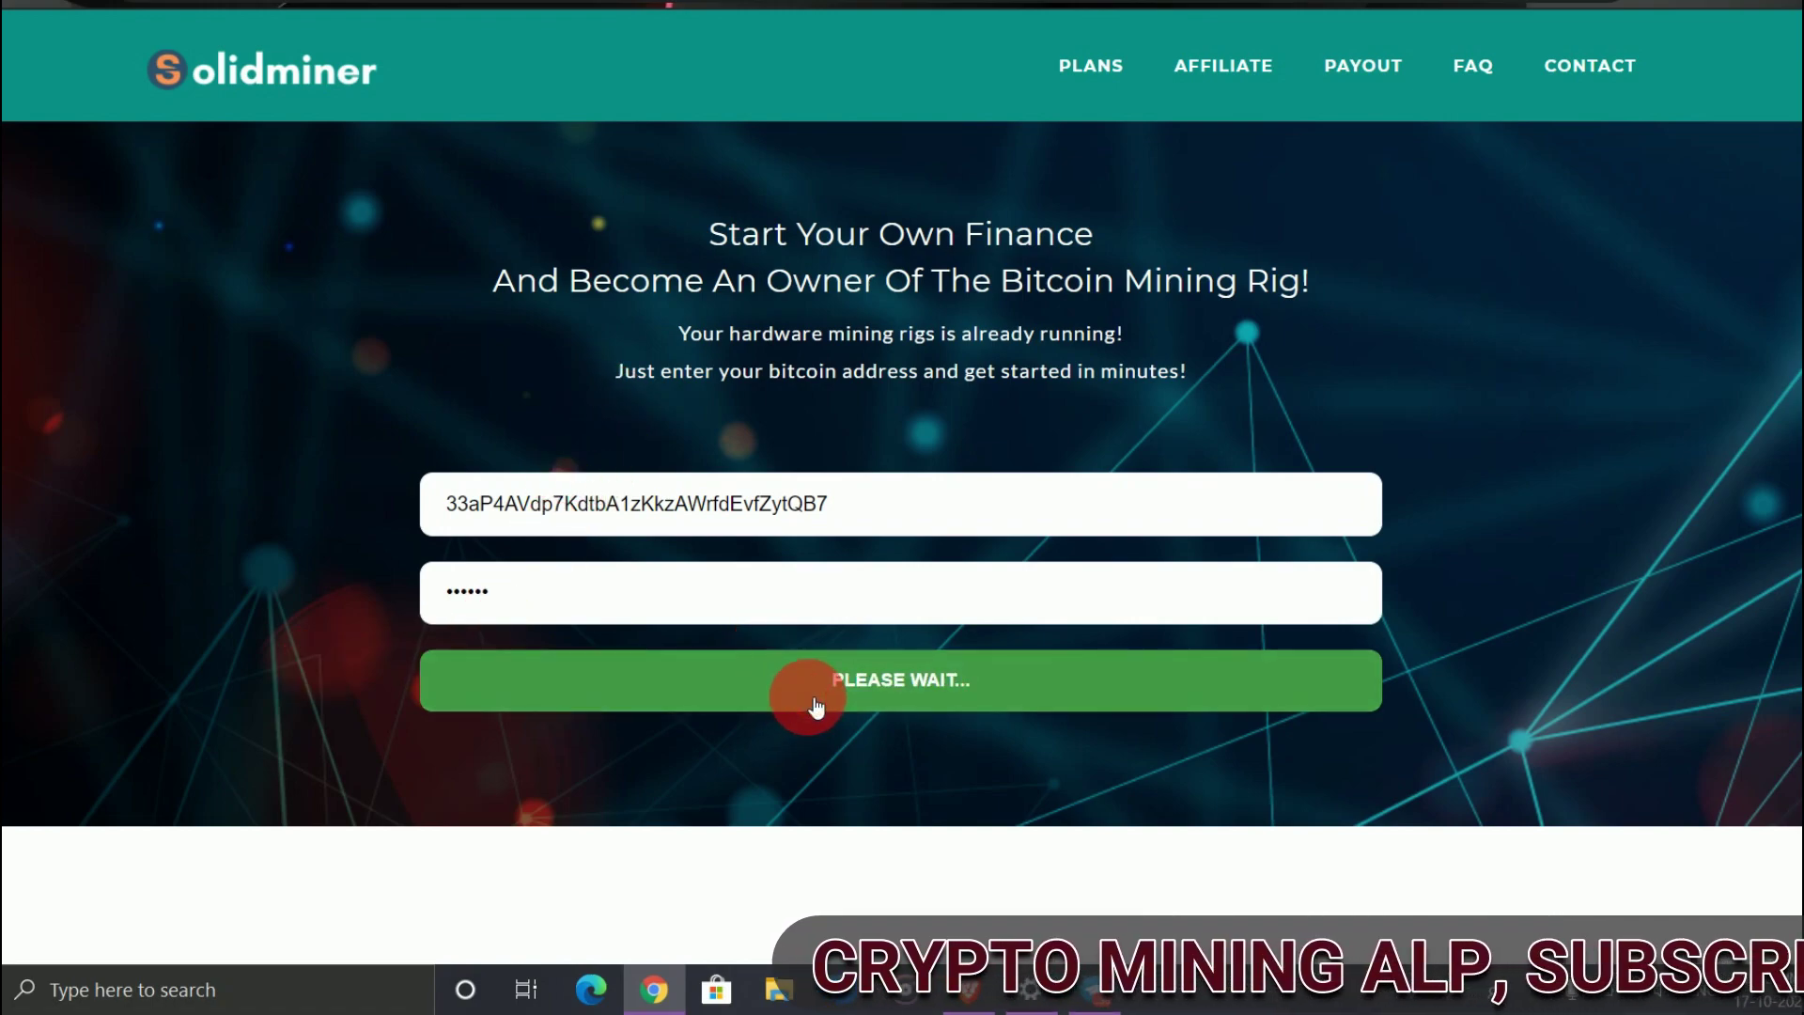
pyautogui.click(720, 693)
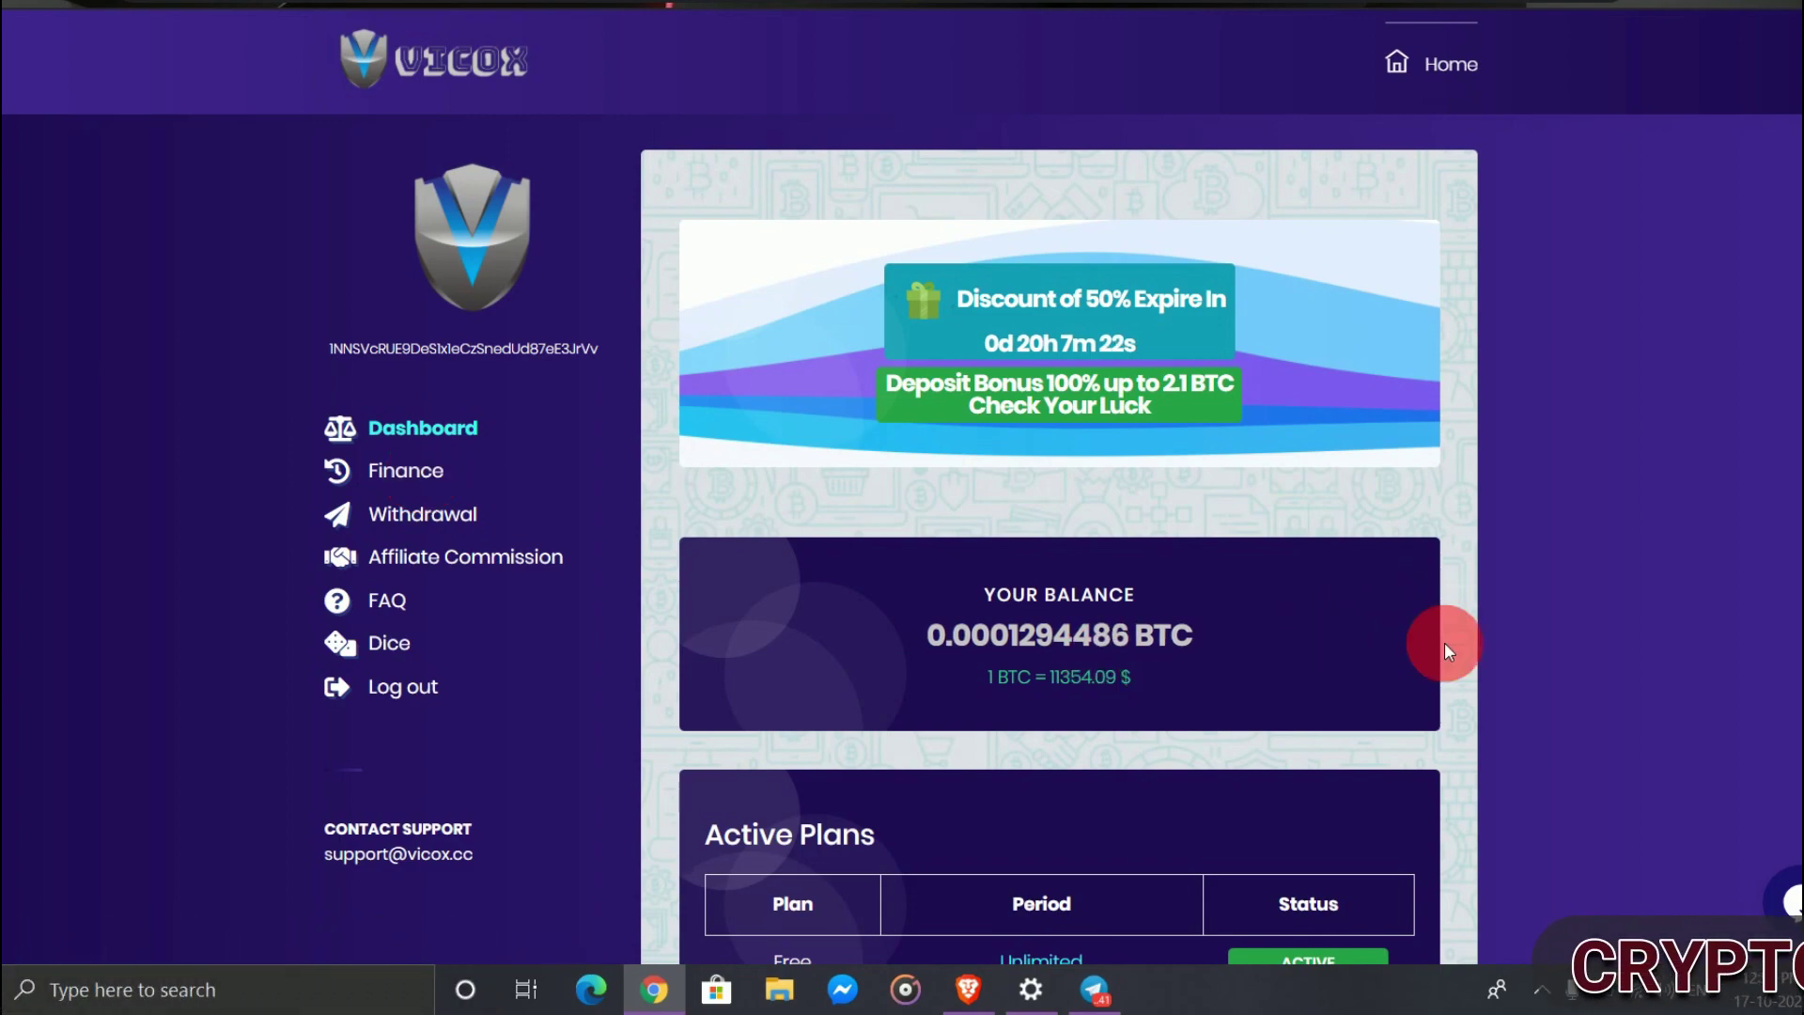
pyautogui.scroll(-4, 1213, 607)
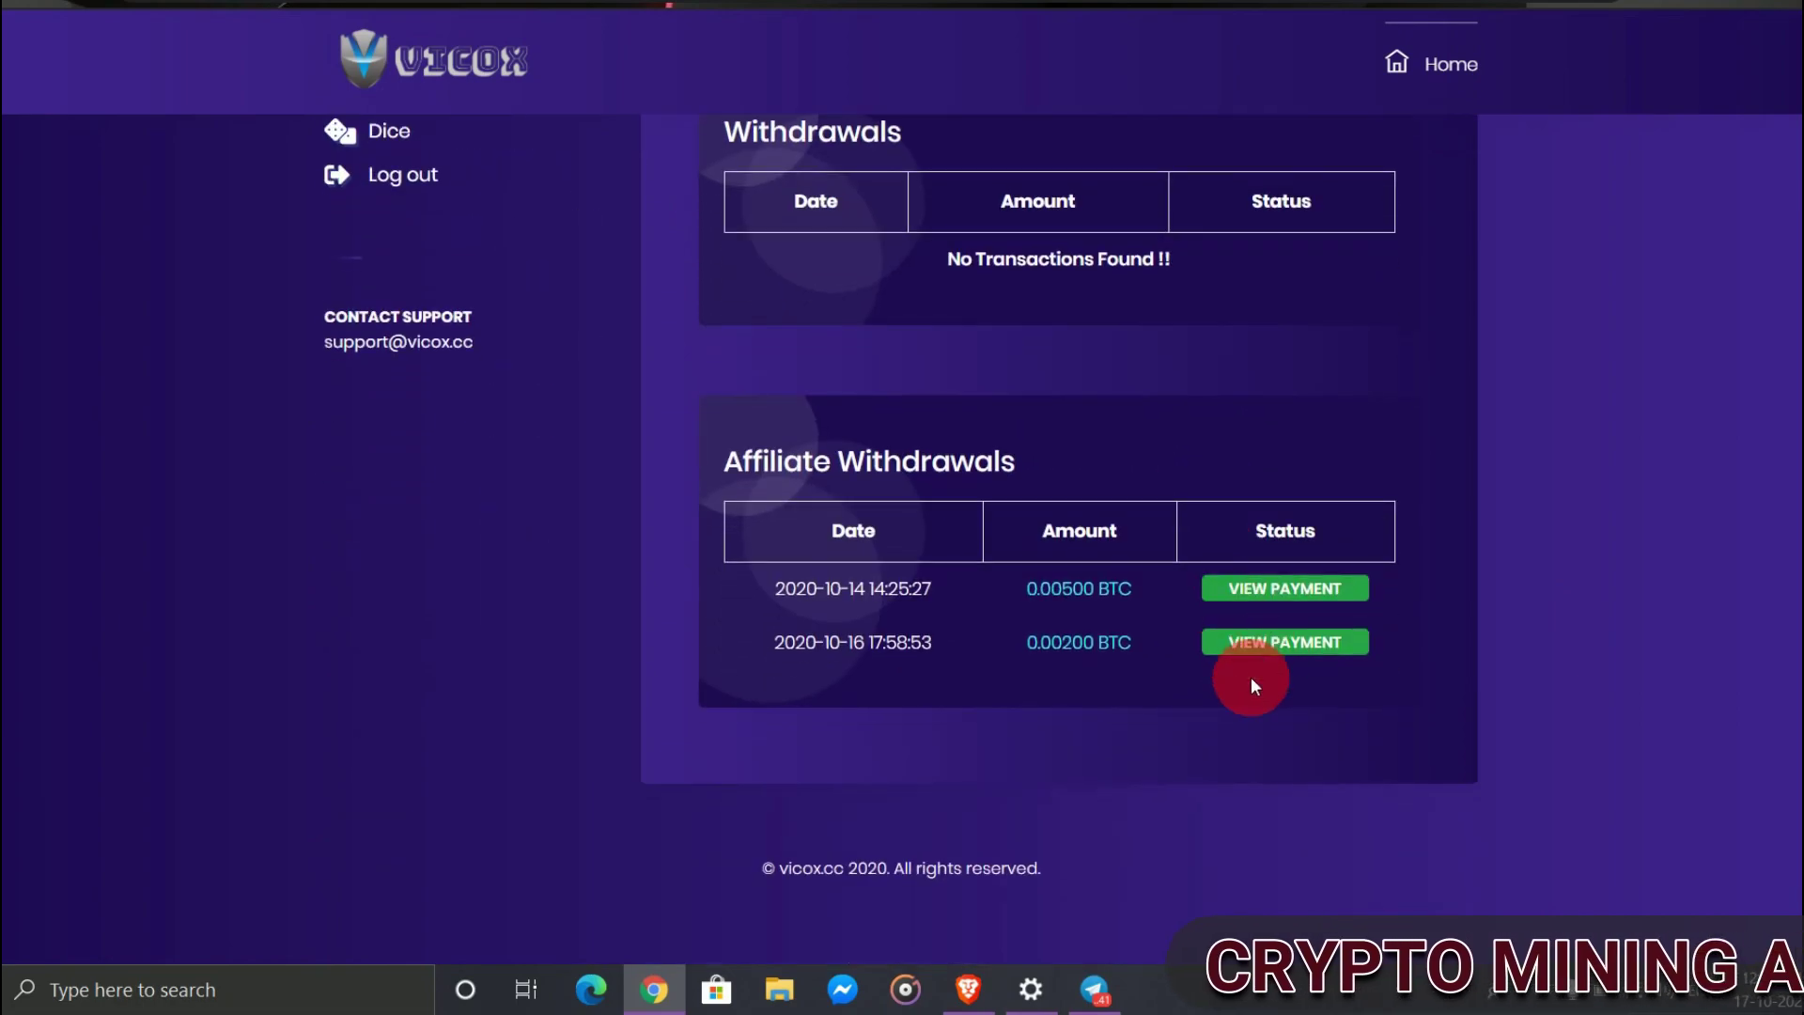
pyautogui.scroll(4, 320, 446)
pyautogui.scroll(1, 355, 415)
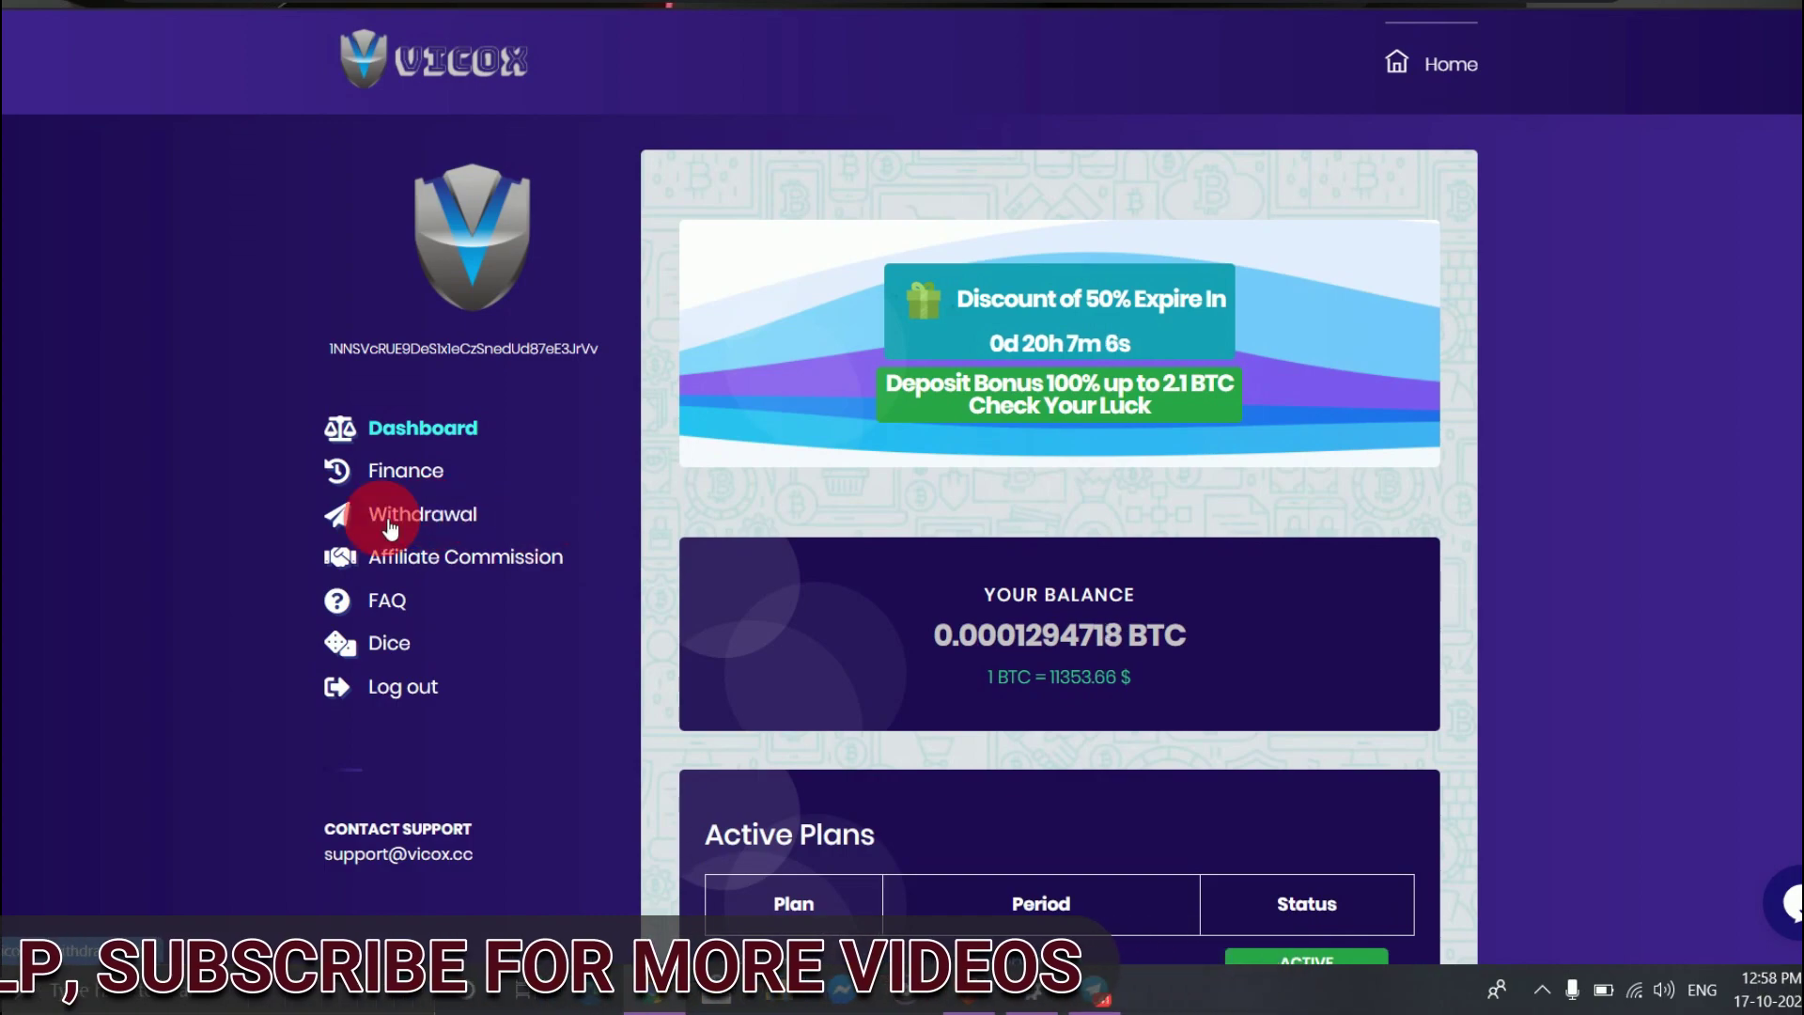
# Open Vicox's Affiliate Commission page after reviewing the 0.00500 and 0.00200 BTC withdrawals.
pyautogui.click(465, 565)
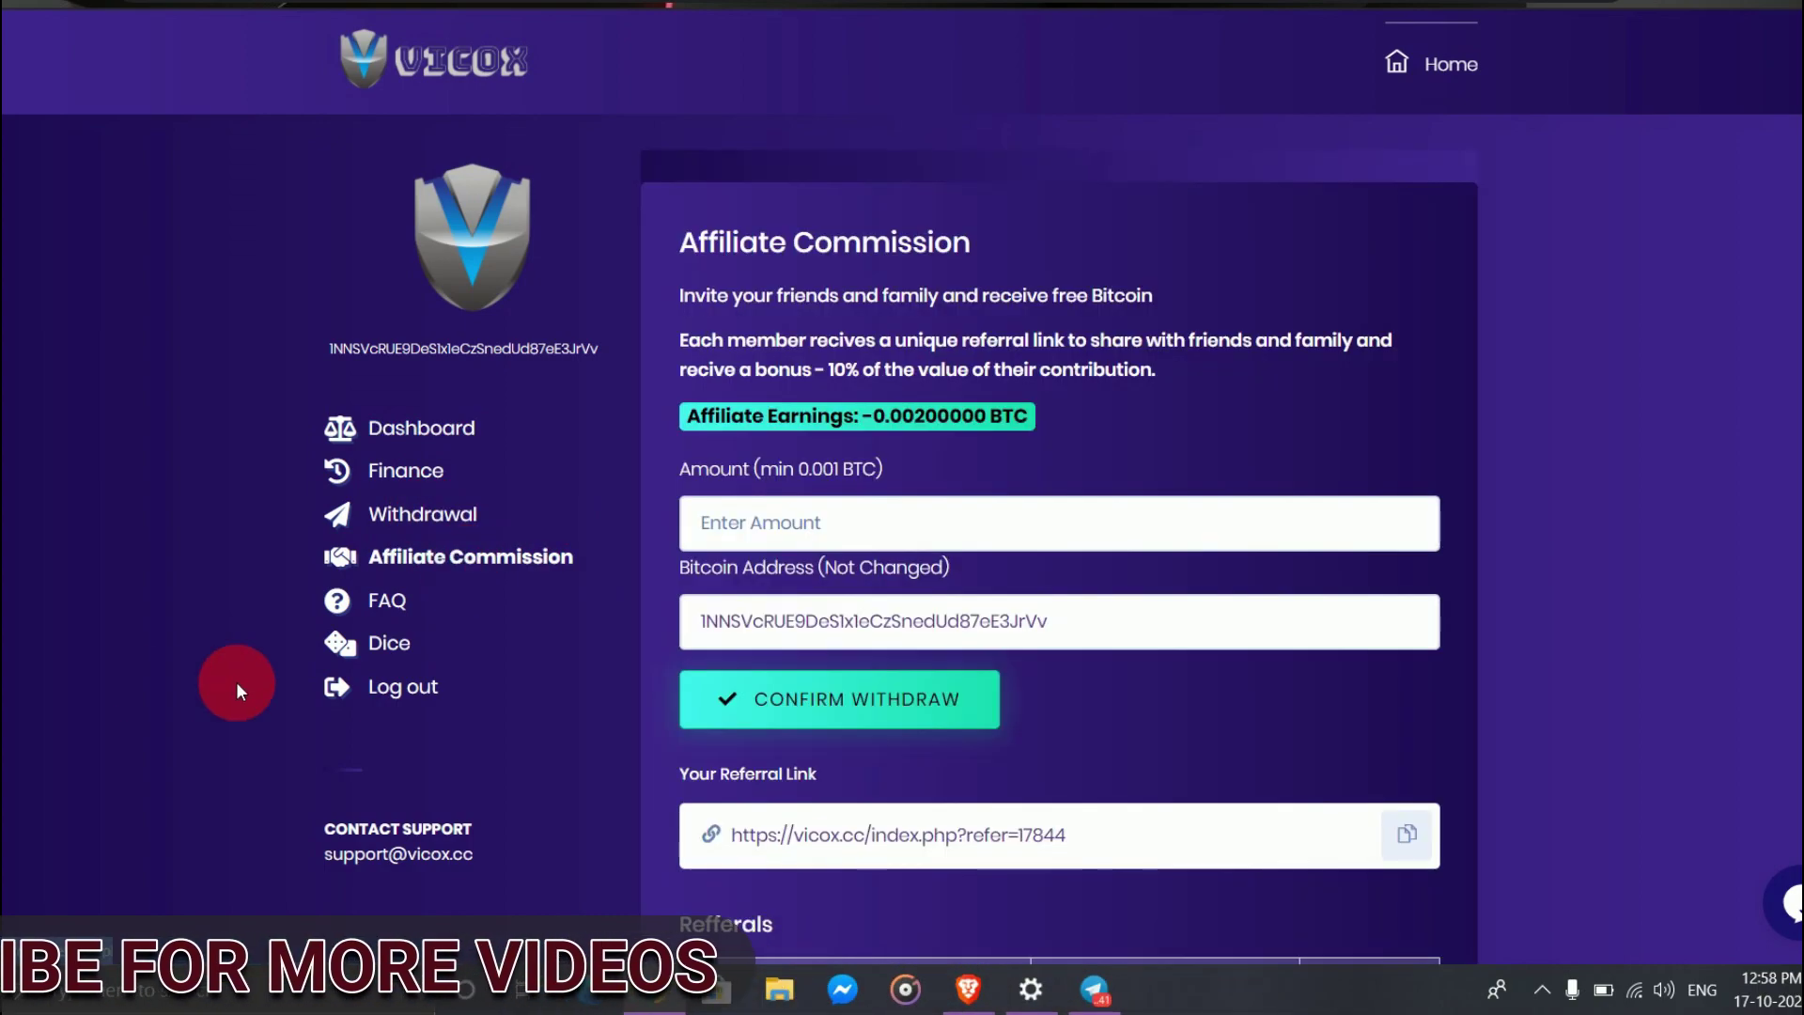